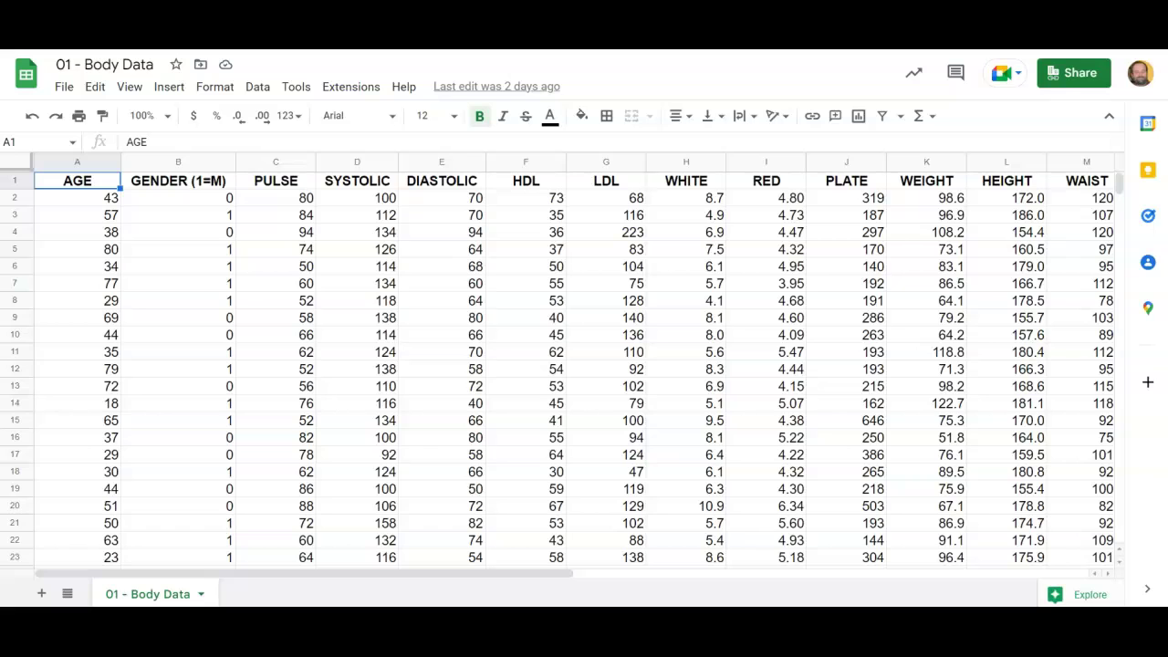
Make a copy of the spreadsheet, opening it as 'Copy of 01 - Body Data'.
{"action": "left_click", "coordinate": [64, 86]}
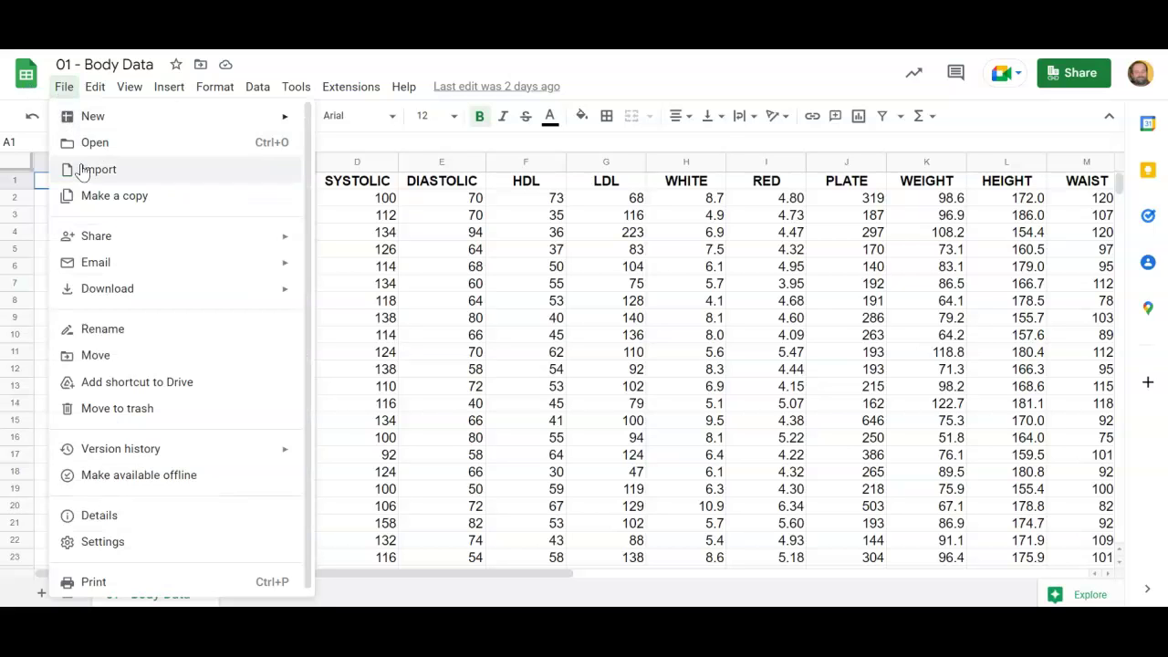
{"action": "left_click", "coordinate": [103, 210]}
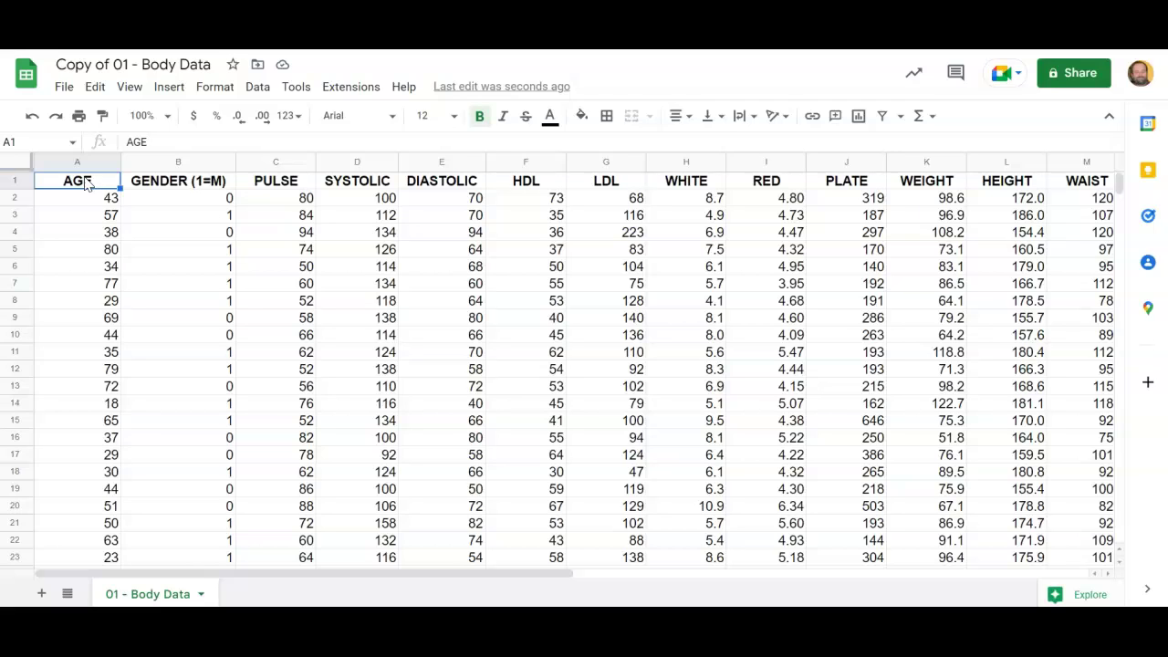
Select all the body data and insert a pivot table on a new sheet.
{"action": "left_click", "coordinate": [12, 170]}
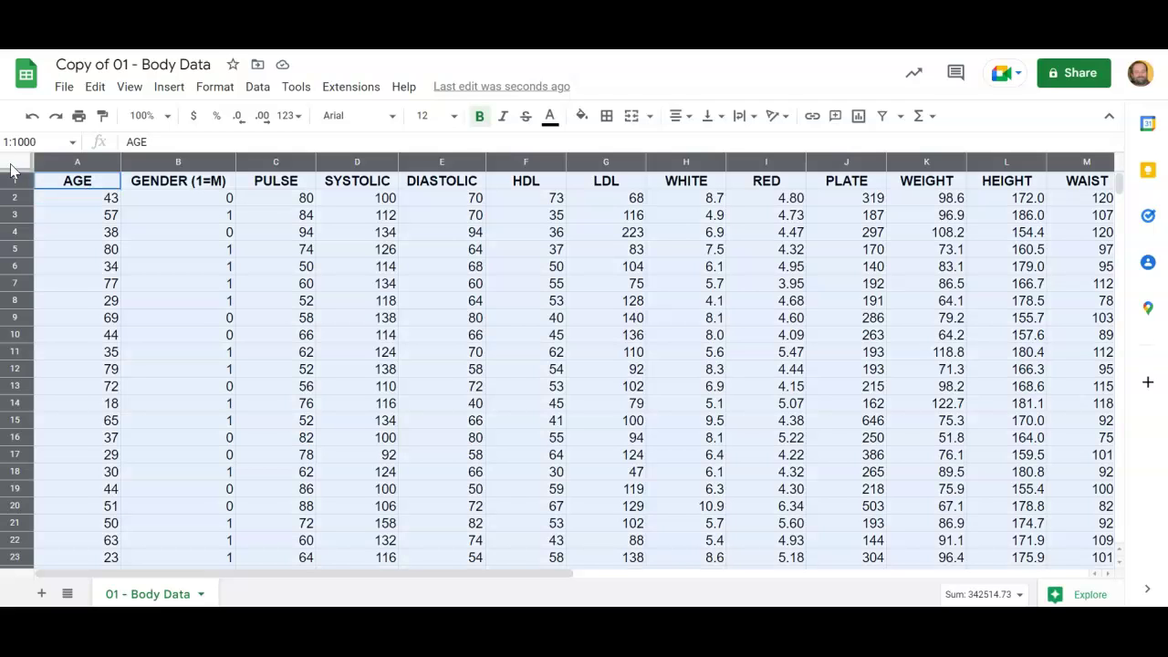
{"action": "left_click", "coordinate": [168, 87]}
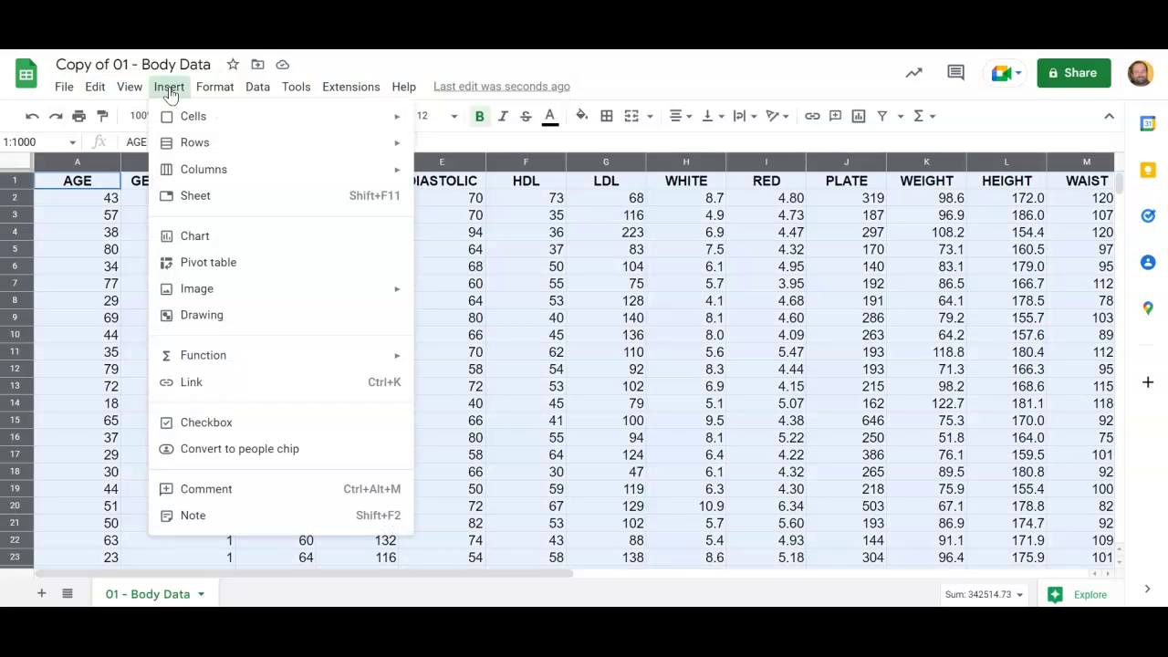
{"action": "left_click", "coordinate": [221, 269]}
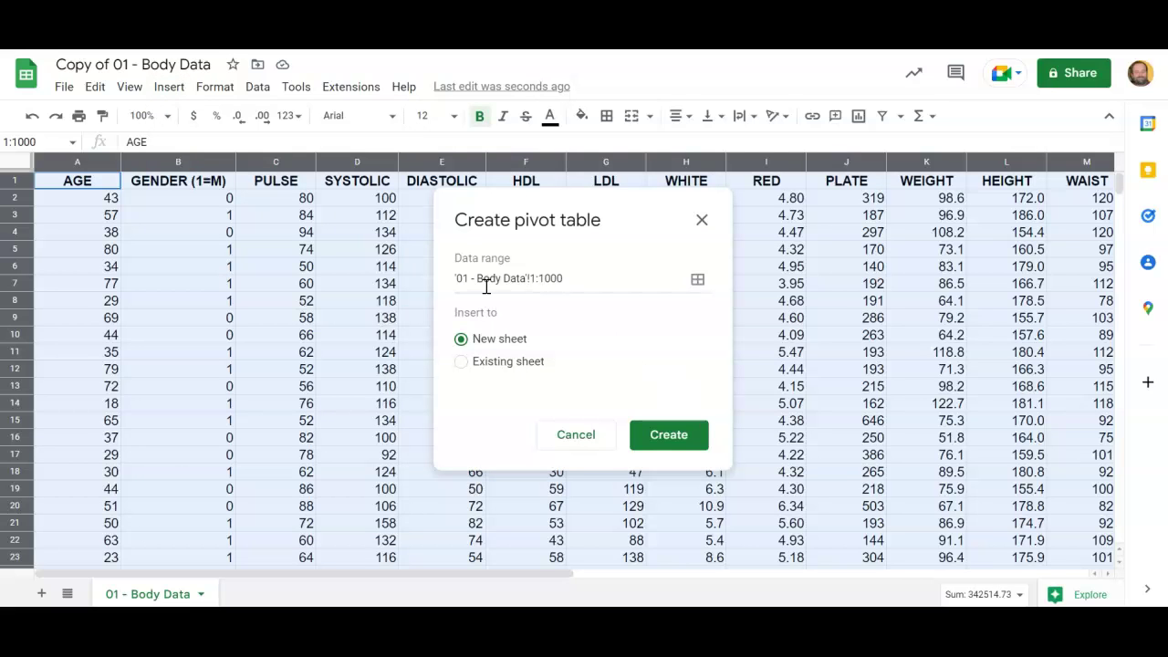
{"action": "left_click", "coordinate": [671, 441]}
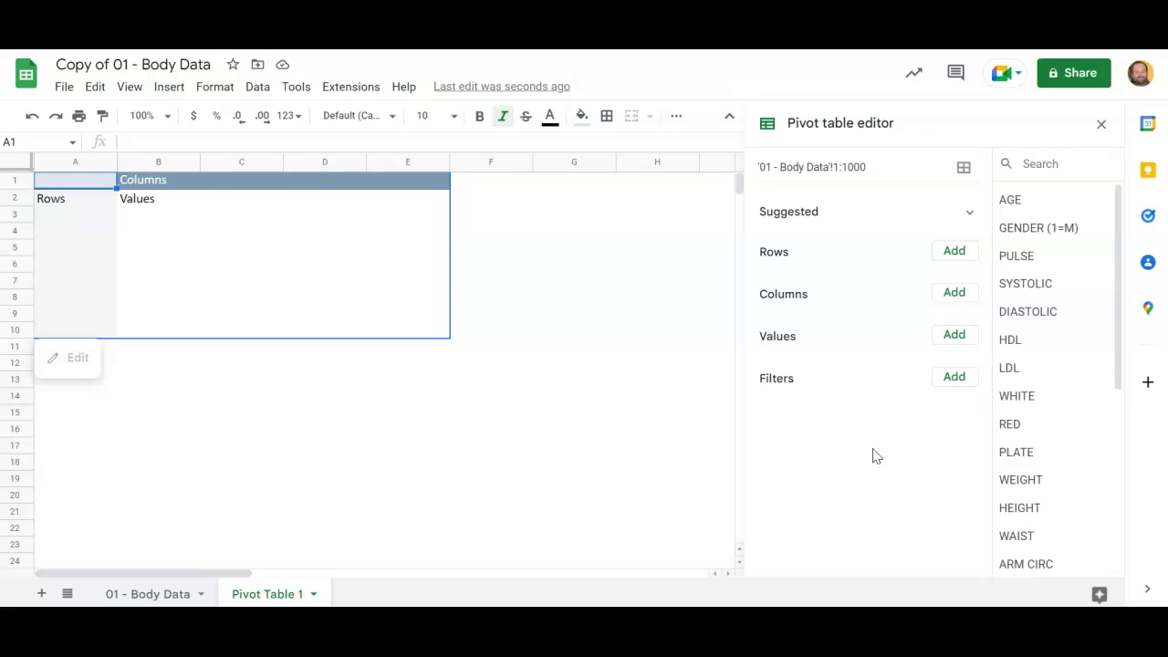
Add WEIGHT as the pivot table's row field, checking it against the source data sheet.
{"action": "left_click", "coordinate": [956, 255]}
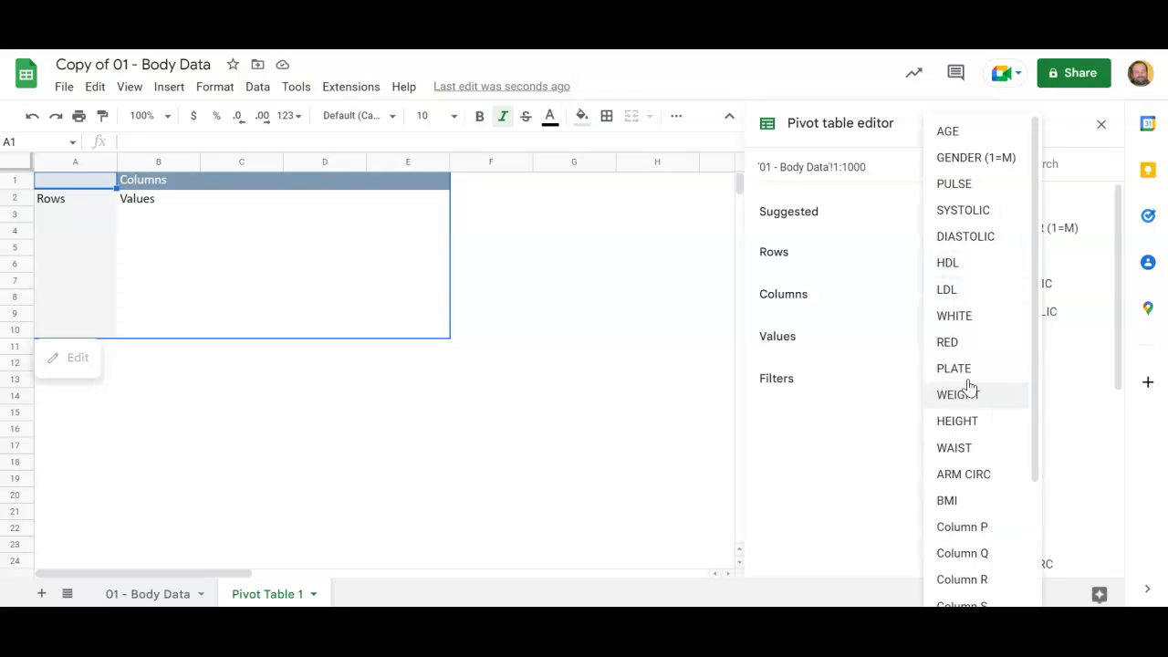
{"action": "left_click", "coordinate": [968, 402]}
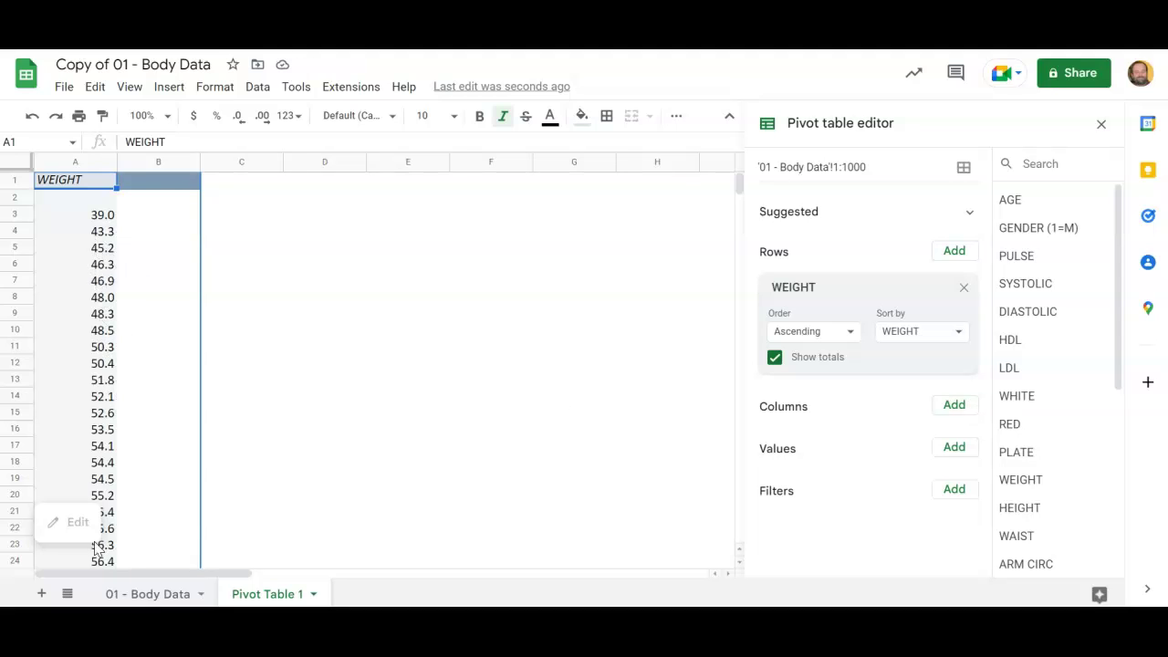
{"action": "left_click", "coordinate": [137, 595]}
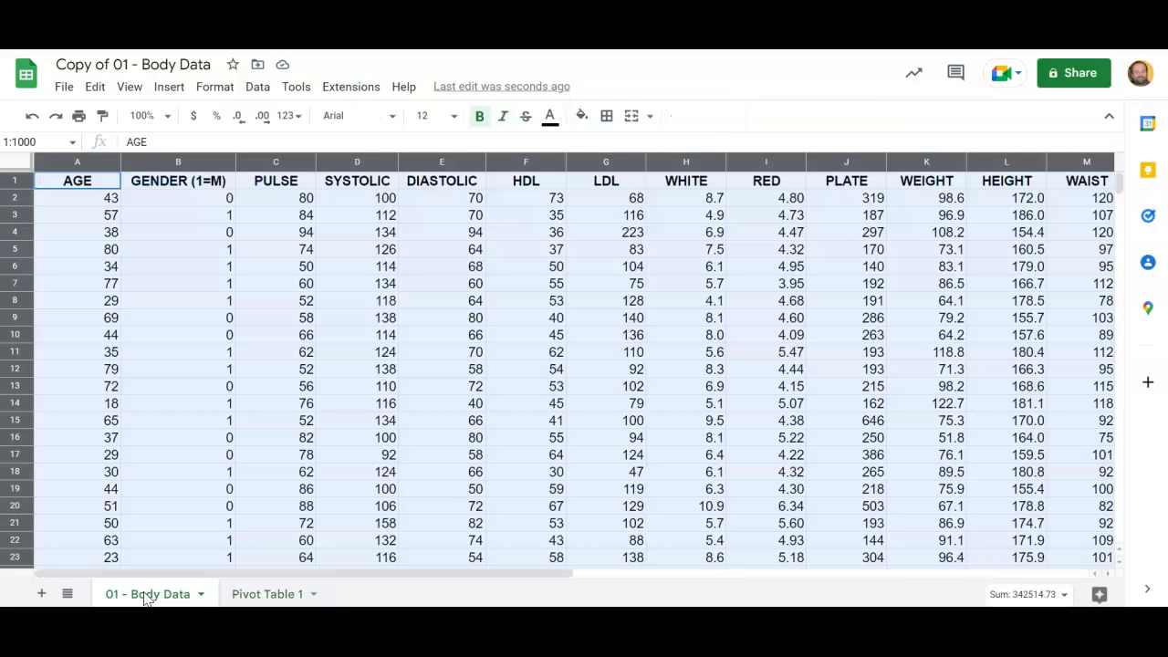
{"action": "left_click", "coordinate": [274, 594]}
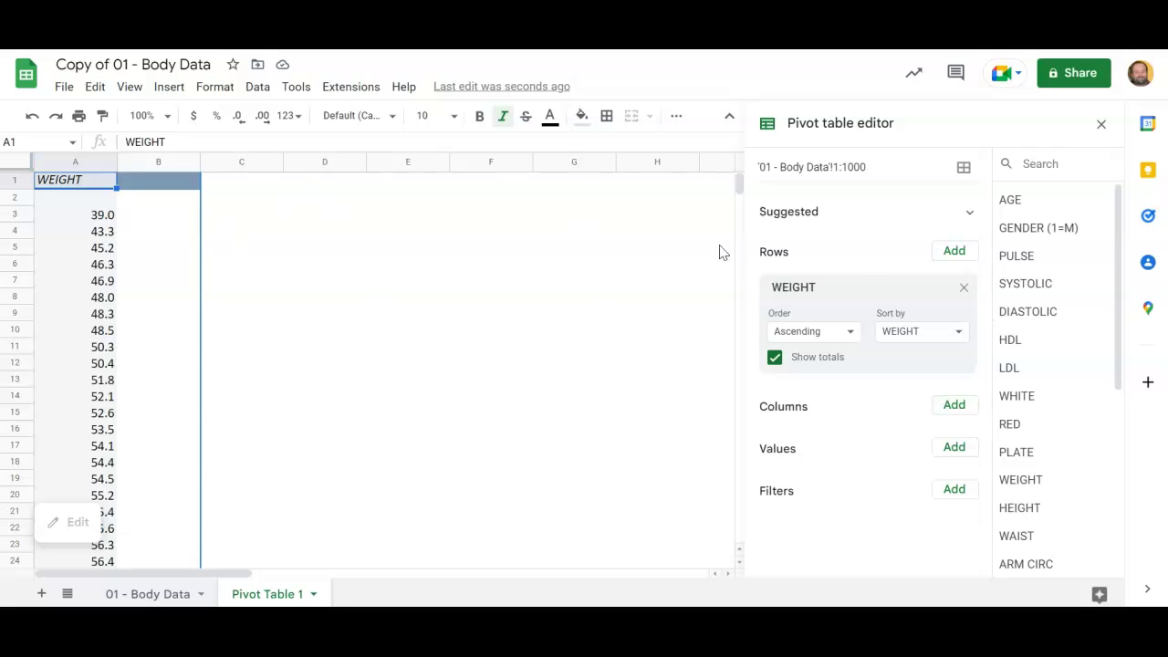
Add SYSTOLIC as the pivot table's column field.
{"action": "left_click", "coordinate": [954, 405]}
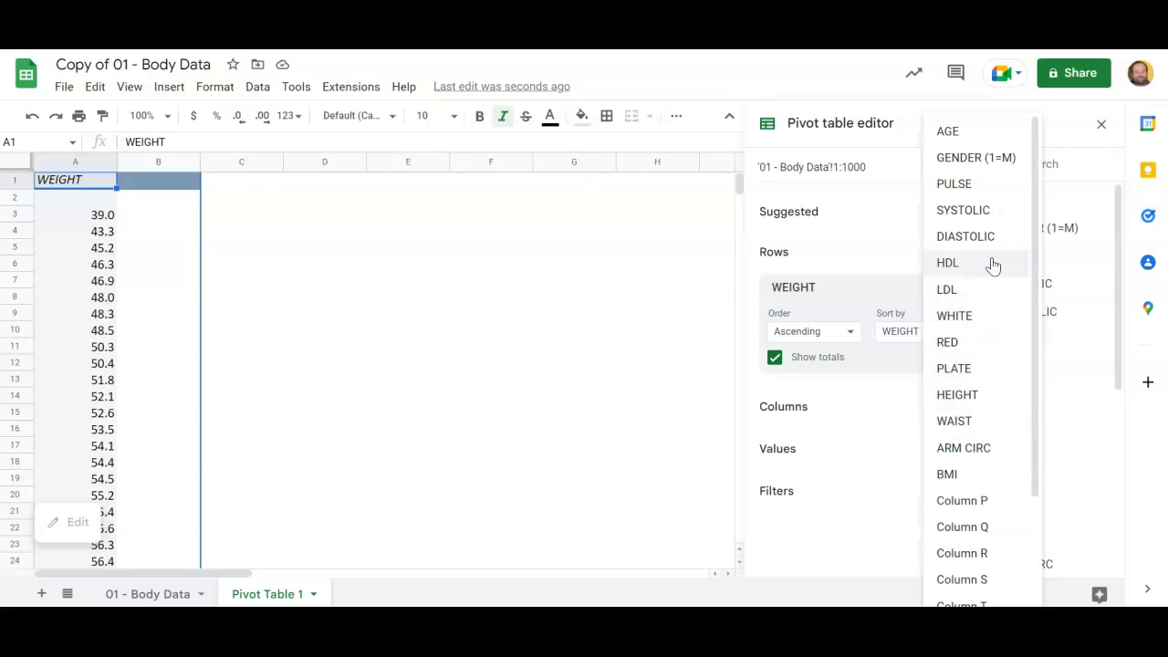
{"action": "left_click", "coordinate": [986, 219]}
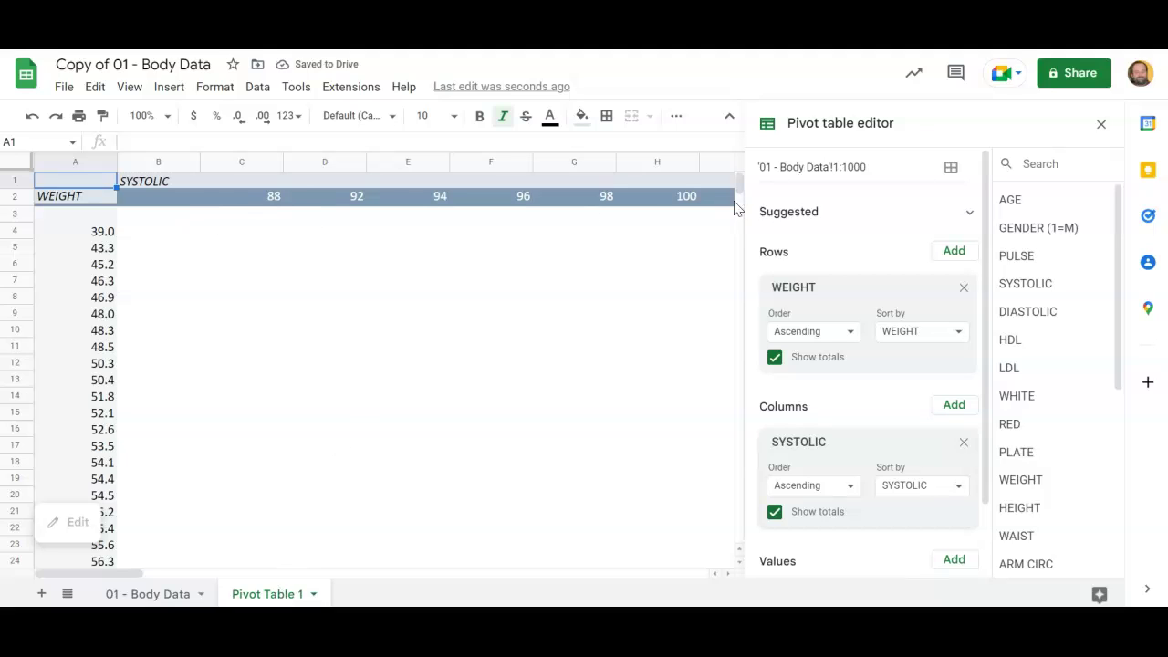
{"action": "mouse_move", "coordinate": [118, 572]}
{"action": "left_mouse_down"}
{"action": "mouse_move", "coordinate": [657, 530]}
{"action": "mouse_move", "coordinate": [224, 587]}
{"action": "mouse_move", "coordinate": [128, 584]}
{"action": "left_mouse_up"}
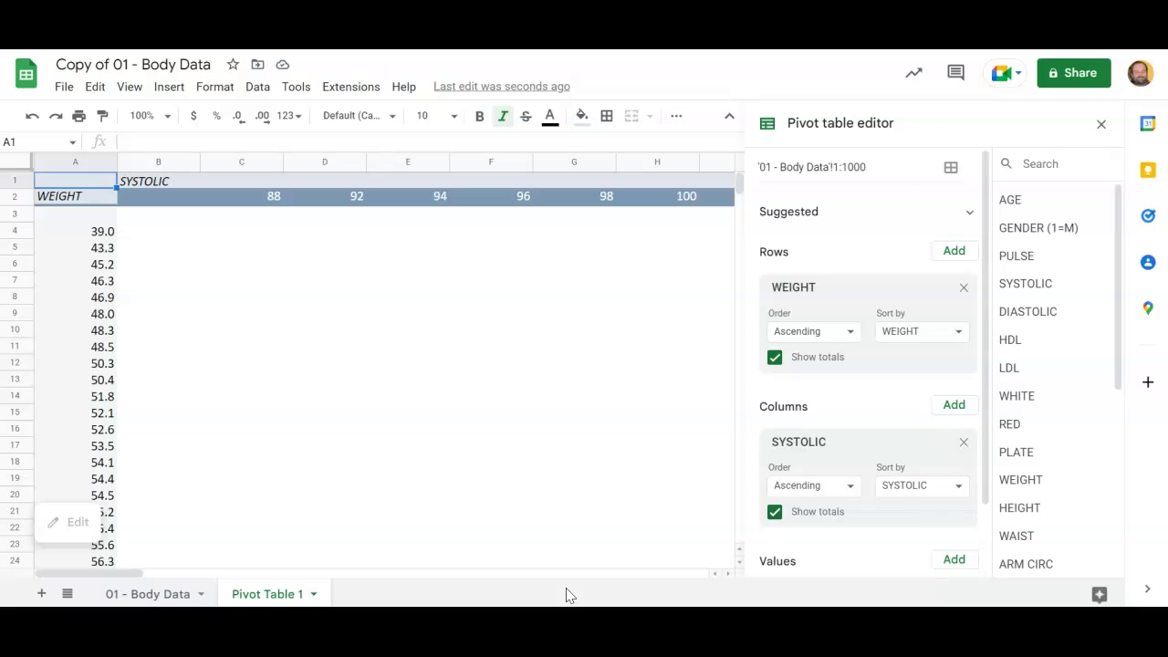
Add SYSTOLIC to the pivot values, summarized by COUNT instead of SUM.
{"action": "scroll", "coordinate": [981, 384], "scroll_direction": "down", "scroll_amount": 2}
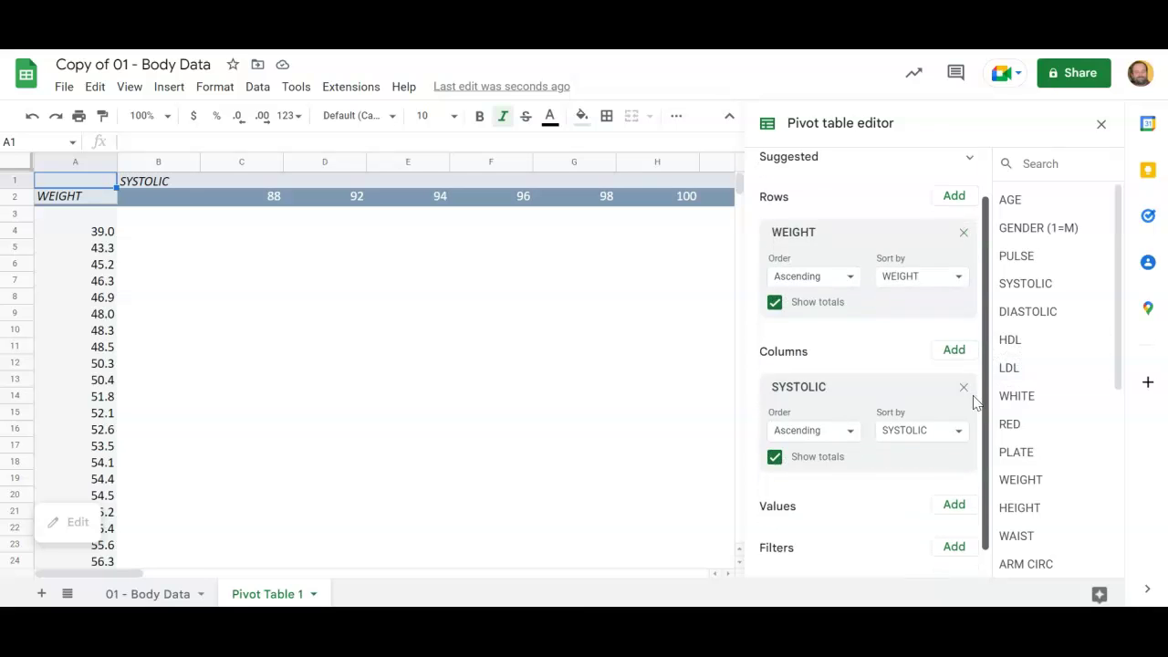
{"action": "left_click", "coordinate": [958, 480]}
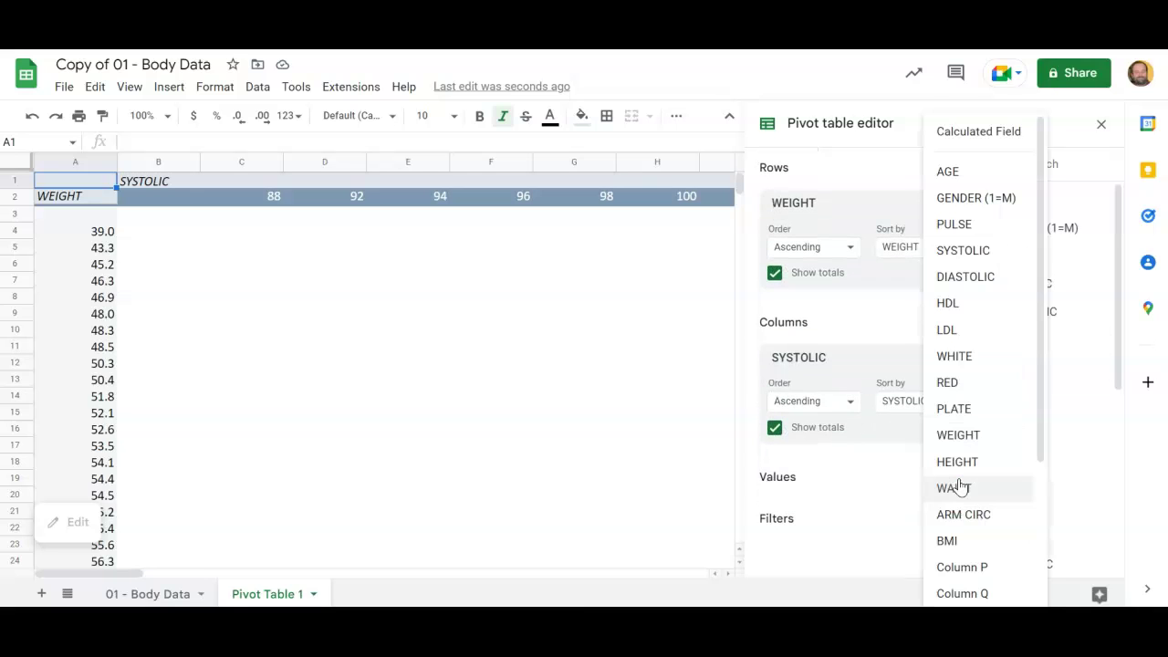
{"action": "left_click", "coordinate": [997, 259]}
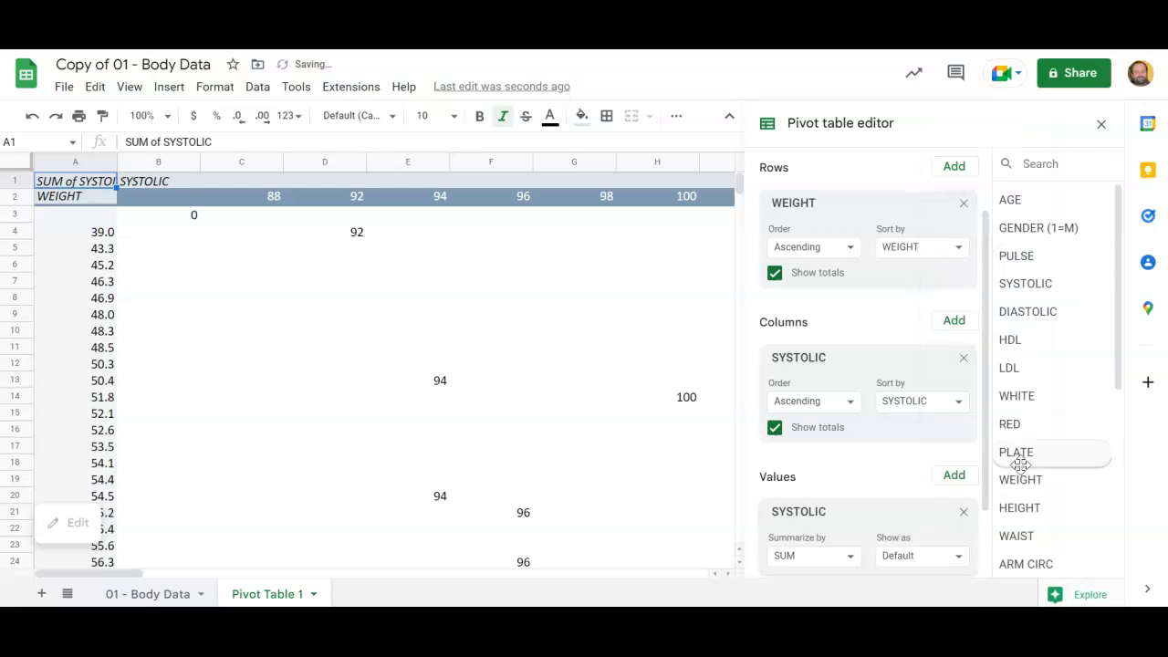
{"action": "scroll", "coordinate": [990, 466], "scroll_direction": "down", "scroll_amount": 2}
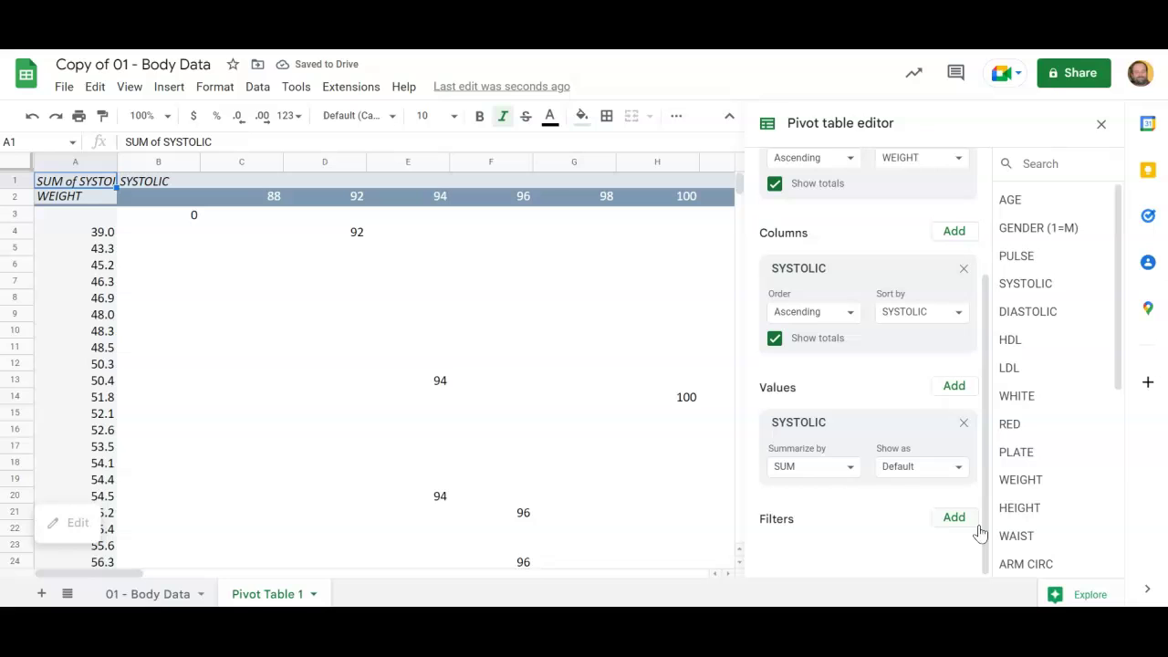
{"action": "left_click", "coordinate": [820, 473]}
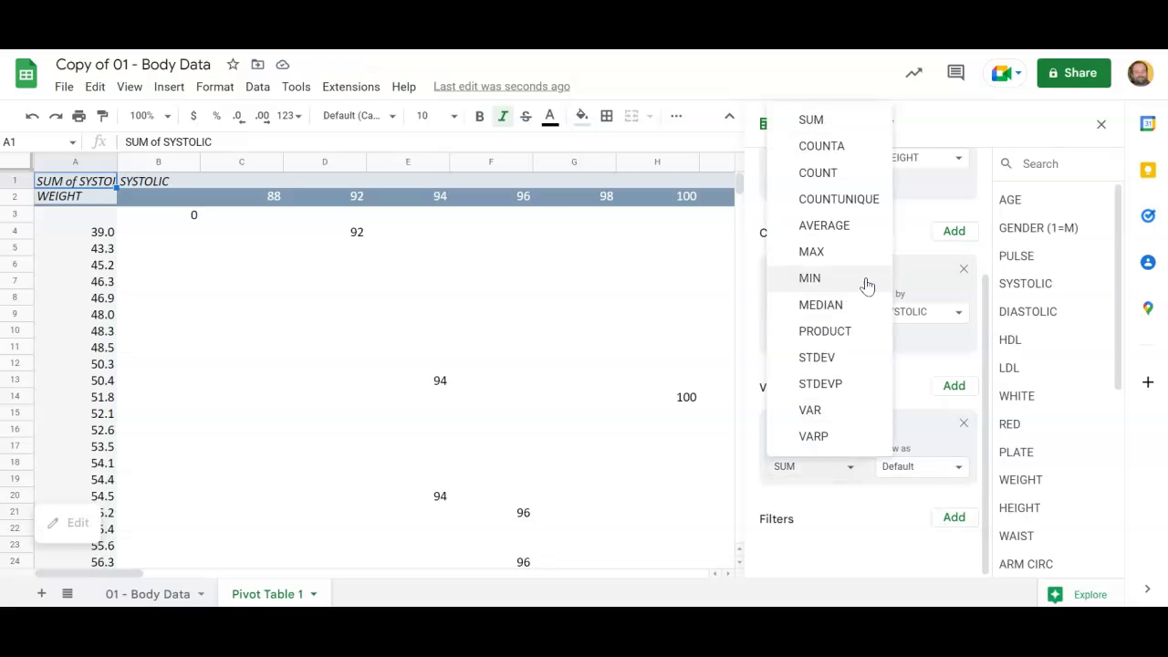
{"action": "left_click", "coordinate": [841, 180]}
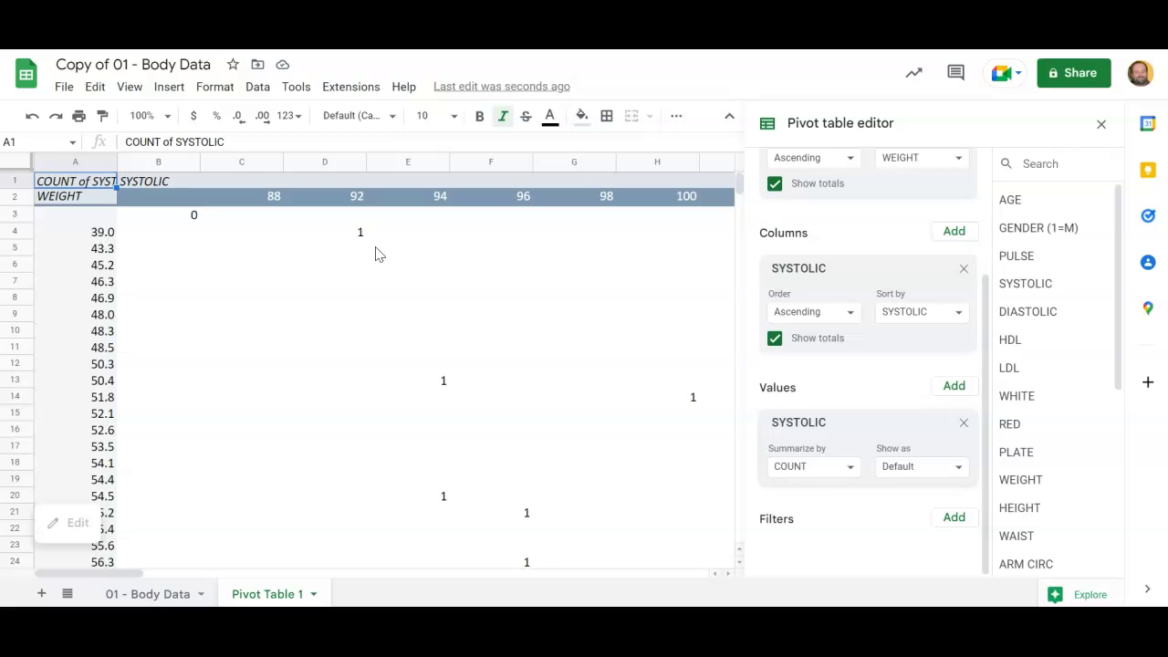
{"action": "left_click", "coordinate": [100, 234]}
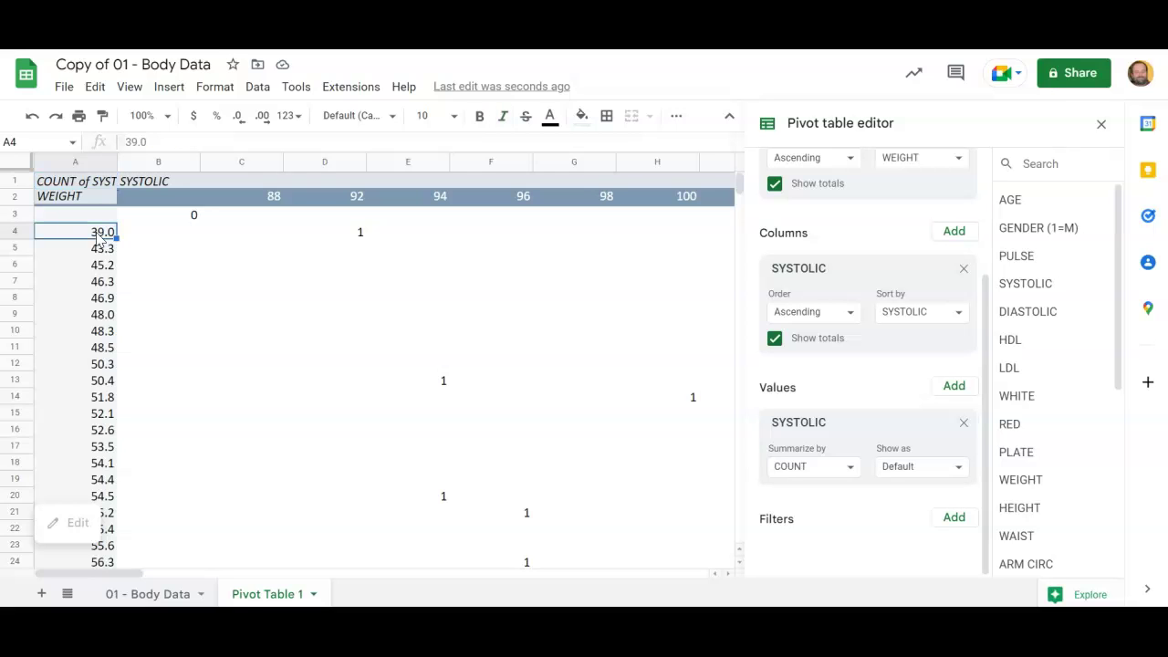
{"action": "key", "text": "Down"}
{"action": "key", "text": "Down"}
{"action": "key", "text": "Down"}
{"action": "key", "text": "Down"}
{"action": "key", "text": "Down"}
{"action": "key", "text": "Down"}
{"action": "key", "text": "Down"}
{"action": "key", "text": "Down"}
{"action": "key", "text": "Down"}
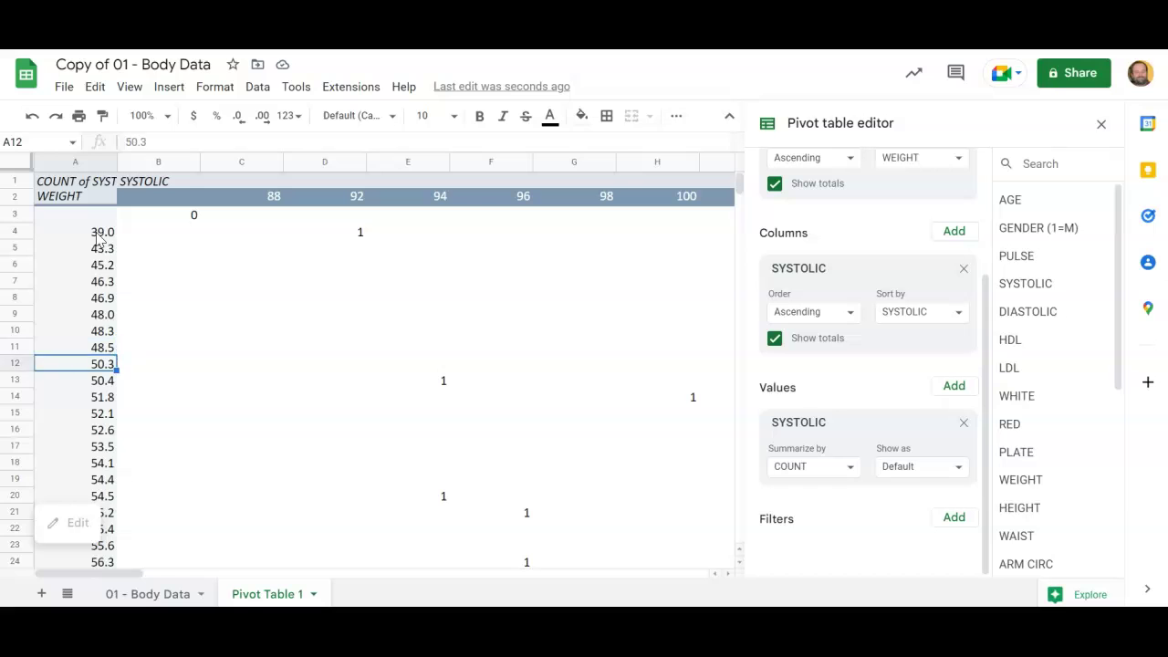
{"action": "key", "text": "Down"}
{"action": "key", "text": "Down"}
{"action": "key", "text": "Down"}
{"action": "key", "text": "Down"}
{"action": "key", "text": "Down"}
{"action": "key", "text": "Down"}
{"action": "key", "text": "Down"}
{"action": "key", "text": "Down"}
{"action": "key", "text": "Down"}
{"action": "key", "text": "Down"}
{"action": "key", "text": "Down"}
{"action": "key", "text": "Down"}
{"action": "key", "text": "Down"}
{"action": "key", "text": "Down"}
{"action": "key", "text": "Down"}
{"action": "key", "text": "Down"}
{"action": "key", "text": "Down"}
{"action": "key", "text": "Down"}
{"action": "key", "text": "Down"}
{"action": "key", "text": "Down"}
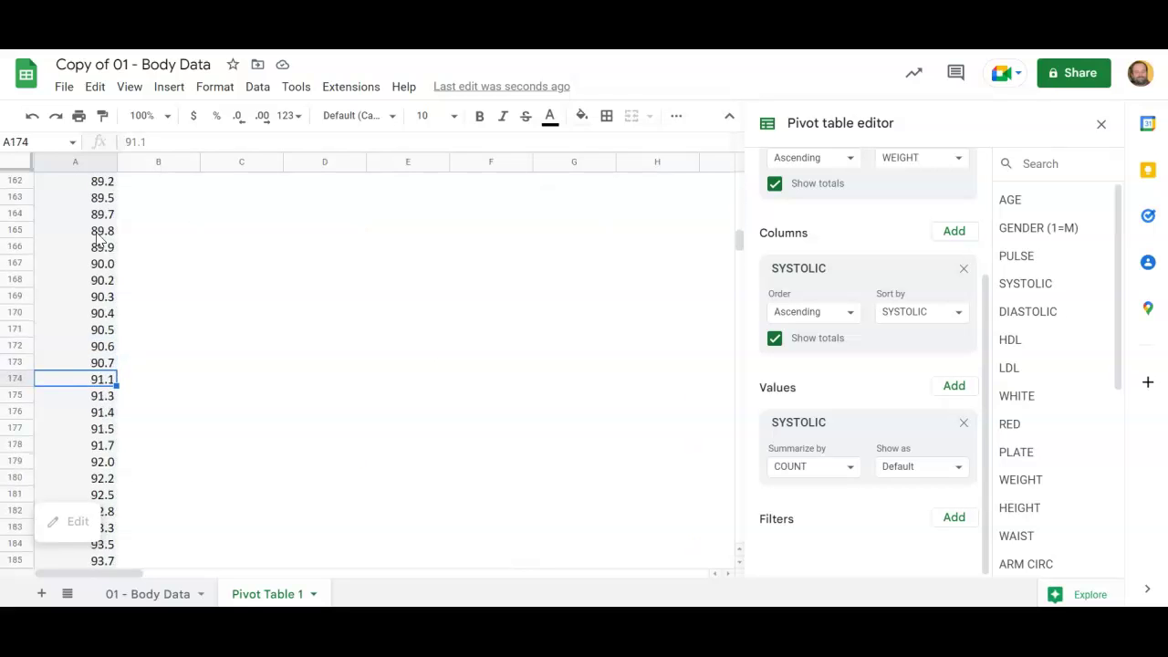
{"action": "key", "text": "Down"}
{"action": "key", "text": "Down"}
{"action": "key", "text": "Down"}
{"action": "key", "text": "Down"}
{"action": "key", "text": "Down"}
{"action": "key", "text": "Down"}
{"action": "key", "text": "Down"}
{"action": "key", "text": "Down"}
{"action": "key", "text": "Down"}
{"action": "key", "text": "Down"}
{"action": "key", "text": "Down"}
{"action": "key", "text": "Down"}
{"action": "key", "text": "Down"}
{"action": "key", "text": "Down"}
{"action": "key", "text": "Down"}
{"action": "key", "text": "Down"}
{"action": "key", "text": "Down"}
{"action": "key", "text": "Down"}
{"action": "key", "text": "Down"}
{"action": "key", "text": "Down"}
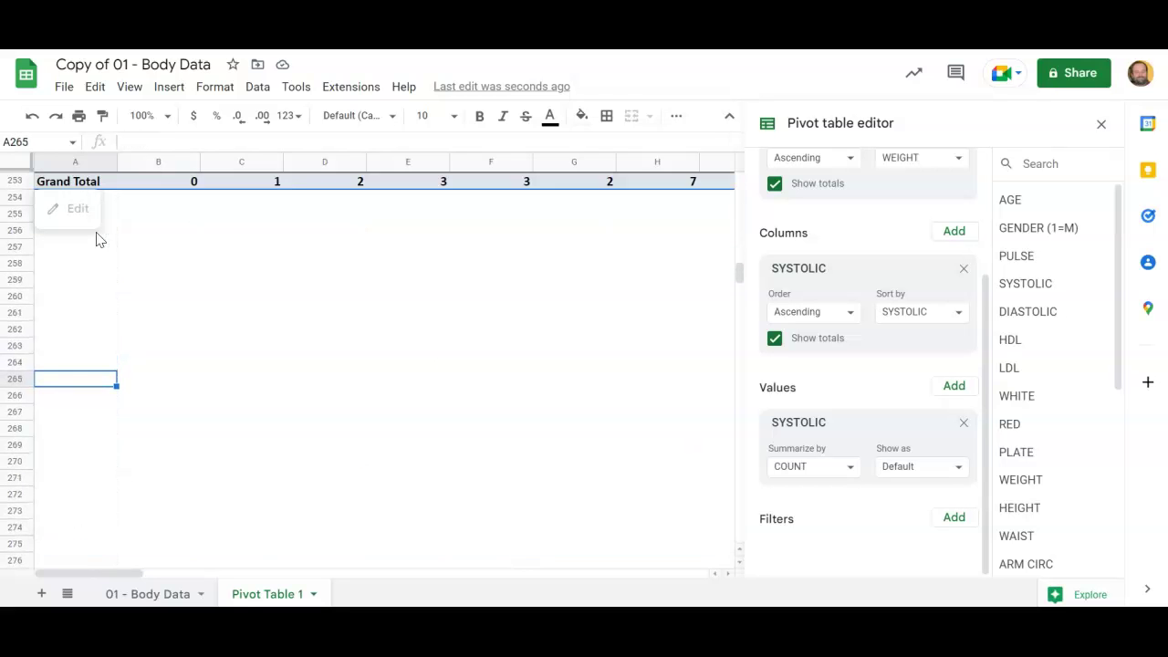
{"action": "key", "text": "Down"}
{"action": "key", "text": "Down"}
{"action": "key", "text": "Down"}
{"action": "key", "text": "Down"}
{"action": "key", "text": "Down"}
{"action": "key", "text": "Down"}
{"action": "key", "text": "Down"}
{"action": "key", "text": "Down"}
{"action": "key", "text": "Down"}
{"action": "key", "text": "Down"}
{"action": "key", "text": "Down"}
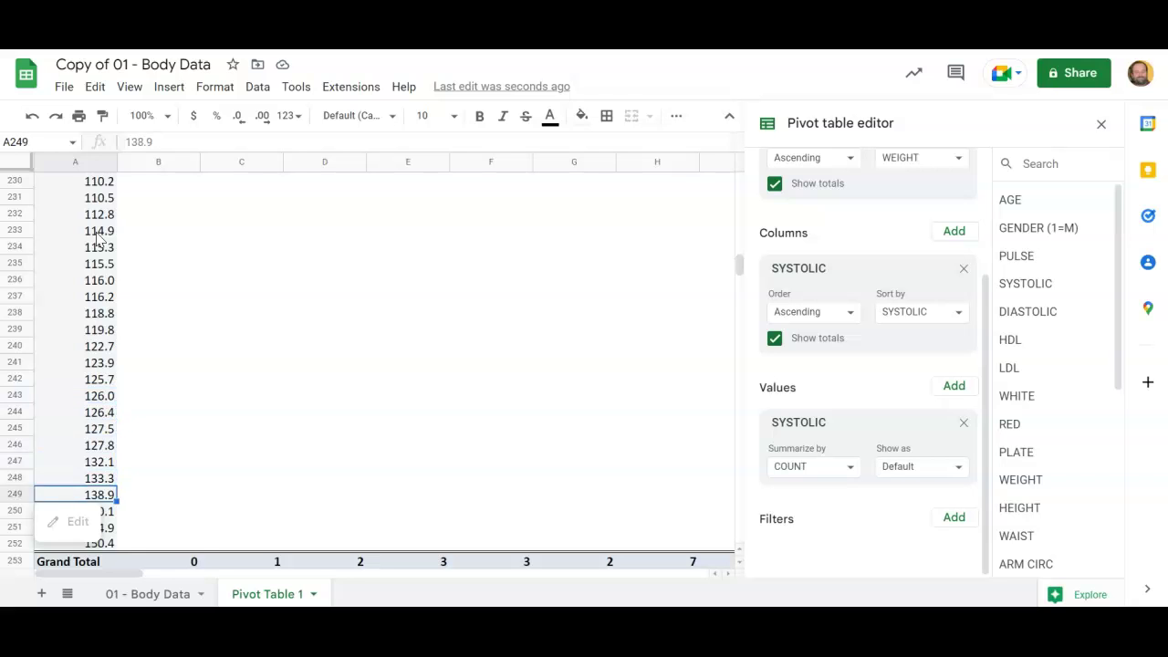
{"action": "key", "text": "Up"}
{"action": "key", "text": "Up"}
{"action": "key", "text": "Up"}
{"action": "key", "text": "Up"}
{"action": "key", "text": "Up"}
{"action": "key", "text": "Up"}
{"action": "key", "text": "Up"}
{"action": "key", "text": "Up"}
{"action": "key", "text": "Up"}
{"action": "key", "text": "Up"}
{"action": "key", "text": "Up"}
{"action": "key", "text": "Up"}
{"action": "key", "text": "Up"}
{"action": "key", "text": "Up"}
{"action": "key", "text": "Up"}
{"action": "key", "text": "Up"}
{"action": "key", "text": "Up"}
{"action": "key", "text": "Up"}
{"action": "key", "text": "Up"}
{"action": "key", "text": "Up"}
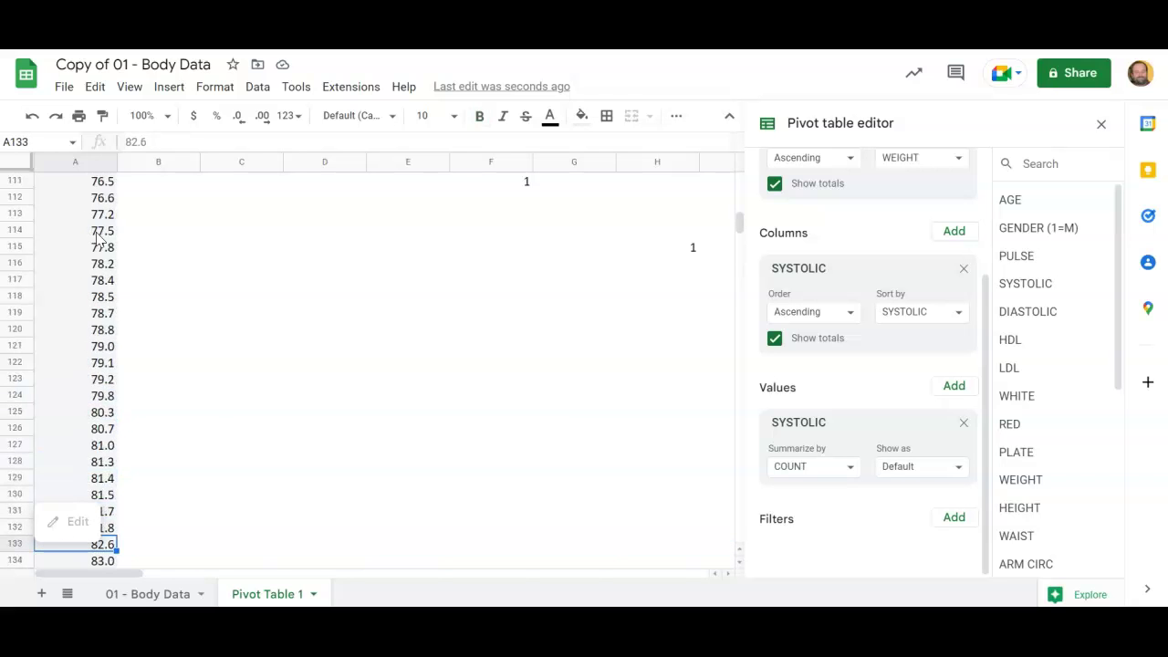
{"action": "key", "text": "Up"}
{"action": "key", "text": "Up"}
{"action": "key", "text": "Up"}
{"action": "key", "text": "Up"}
{"action": "key", "text": "Up"}
{"action": "key", "text": "Up"}
{"action": "key", "text": "Up"}
{"action": "key", "text": "Up"}
{"action": "key", "text": "Up"}
{"action": "key", "text": "Up"}
{"action": "key", "text": "Up"}
{"action": "key", "text": "Up"}
{"action": "key", "text": "Up"}
{"action": "key", "text": "Up"}
{"action": "key", "text": "Up"}
{"action": "key", "text": "Up"}
{"action": "key", "text": "Up"}
{"action": "key", "text": "Up"}
{"action": "key", "text": "Up"}
{"action": "key", "text": "Up"}
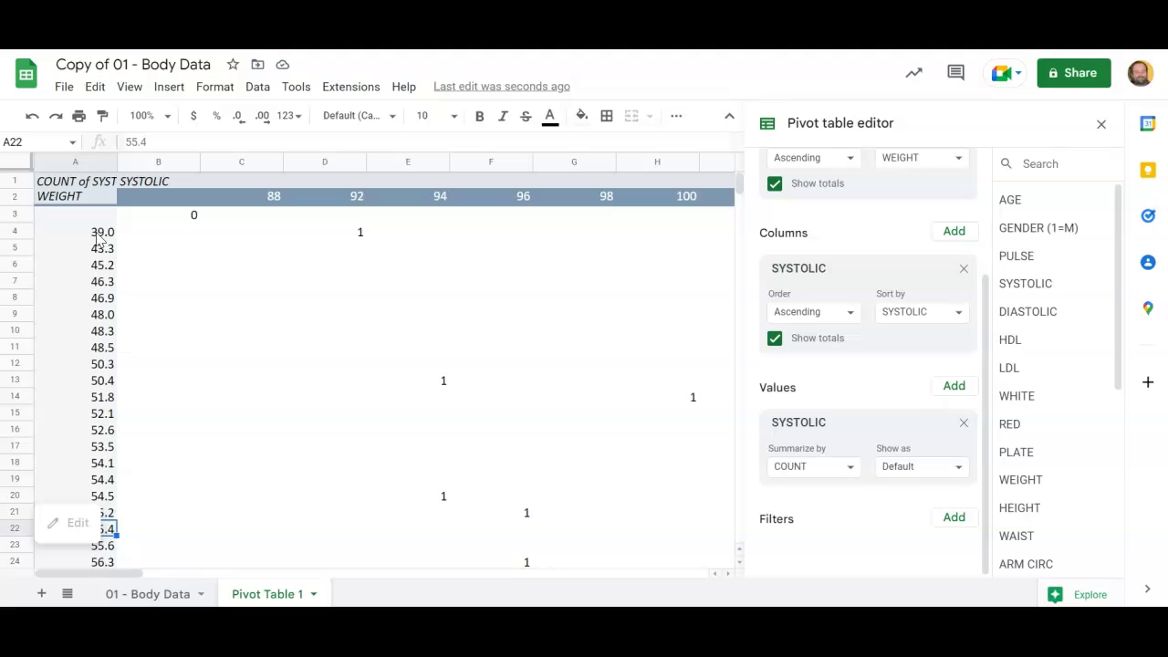
{"action": "key", "text": "Up"}
{"action": "key", "text": "Up"}
{"action": "key", "text": "Up"}
{"action": "key", "text": "Up"}
{"action": "key", "text": "Up"}
{"action": "key", "text": "Up"}
{"action": "key", "text": "Up"}
{"action": "key", "text": "Up"}
{"action": "key", "text": "Up"}
{"action": "key", "text": "Up"}
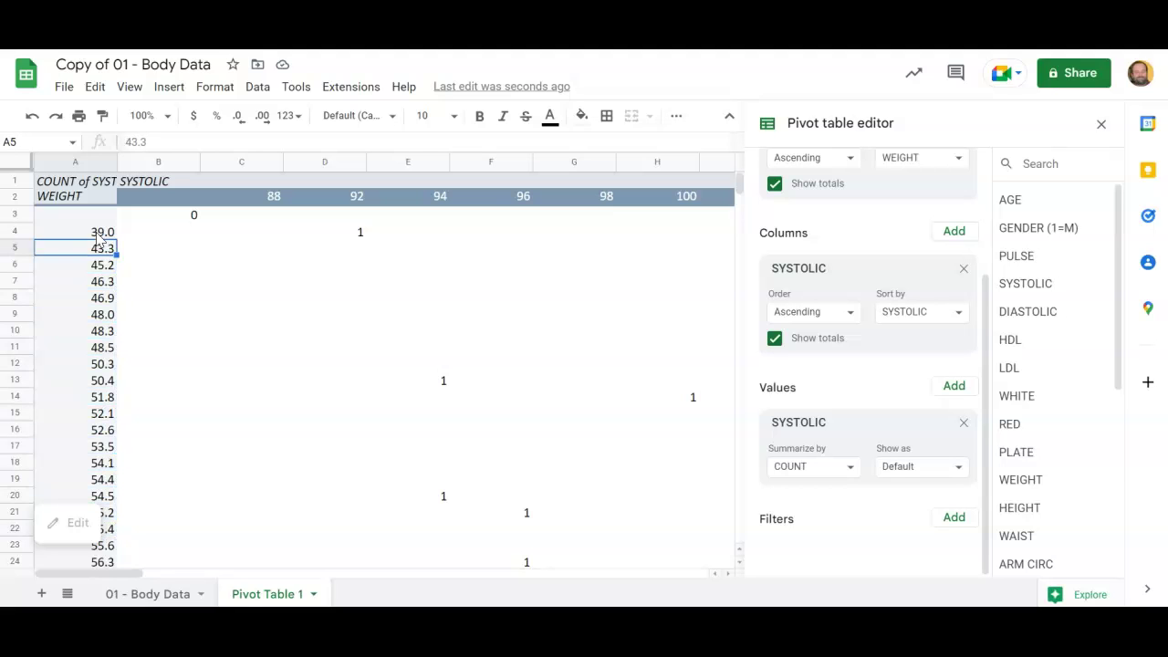
{"action": "left_click", "coordinate": [101, 234]}
{"action": "key", "text": "Right"}
{"action": "key", "text": "Right"}
{"action": "key", "text": "Right"}
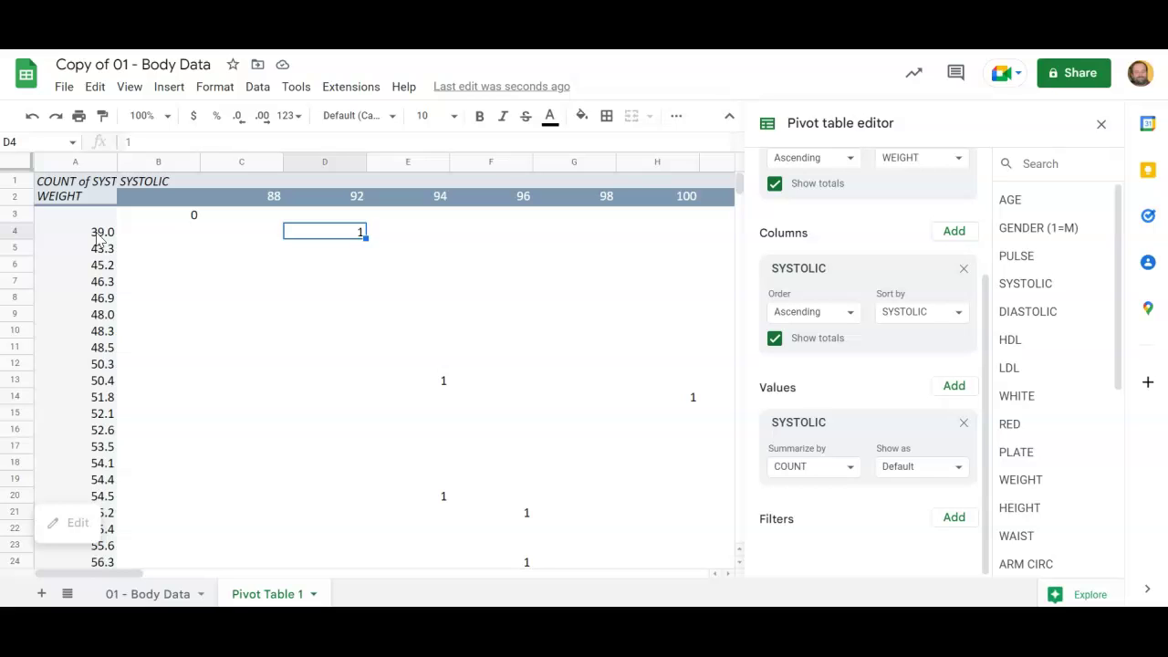
{"action": "key", "text": "Down"}
{"action": "key", "text": "Down"}
{"action": "key", "text": "Down"}
{"action": "key", "text": "Down"}
{"action": "key", "text": "Down"}
{"action": "key", "text": "Down"}
{"action": "key", "text": "Down"}
{"action": "key", "text": "Down"}
{"action": "key", "text": "Down"}
{"action": "key", "text": "Right"}
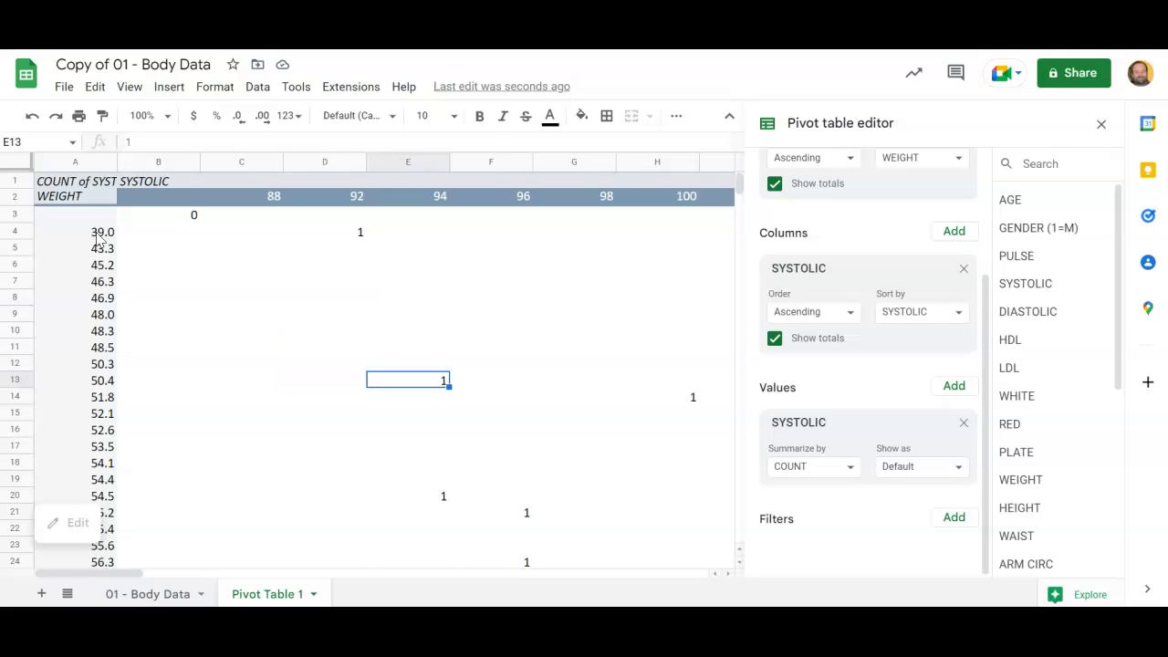
{"action": "key", "text": "Right"}
{"action": "key", "text": "Right"}
{"action": "key", "text": "Right"}
{"action": "key", "text": "Right"}
{"action": "key", "text": "Right"}
{"action": "key", "text": "Right"}
{"action": "key", "text": "Right"}
{"action": "key", "text": "Right"}
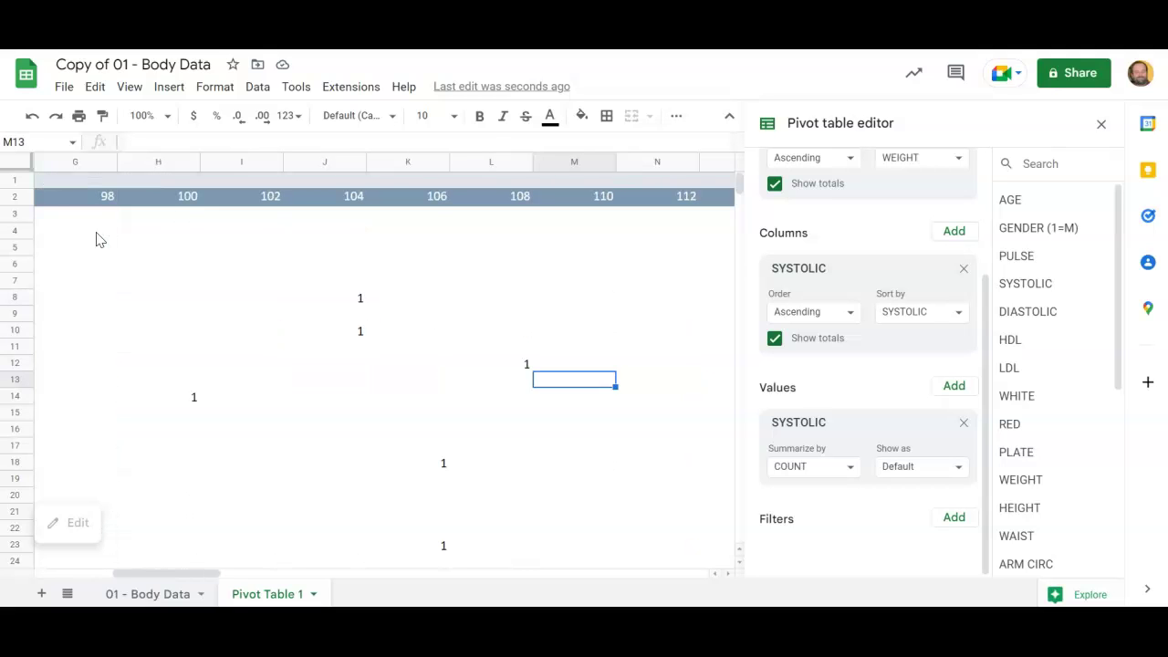
{"action": "key", "text": "Left"}
{"action": "key", "text": "Left"}
{"action": "key", "text": "Down"}
{"action": "key", "text": "Down"}
{"action": "key", "text": "Down"}
{"action": "key", "text": "Left"}
{"action": "key", "text": "Left"}
{"action": "key", "text": "Left"}
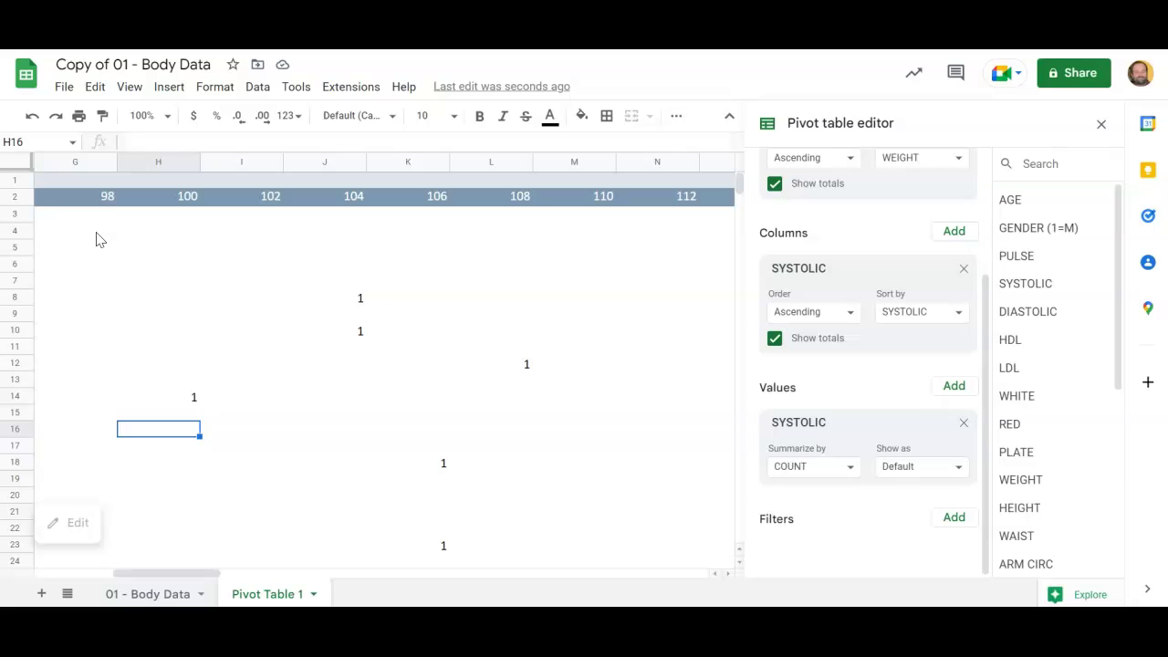
{"action": "key", "text": "Left"}
{"action": "key", "text": "Left"}
{"action": "key", "text": "Left"}
{"action": "key", "text": "Left"}
{"action": "key", "text": "Left"}
{"action": "key", "text": "Left"}
{"action": "key", "text": "Left"}
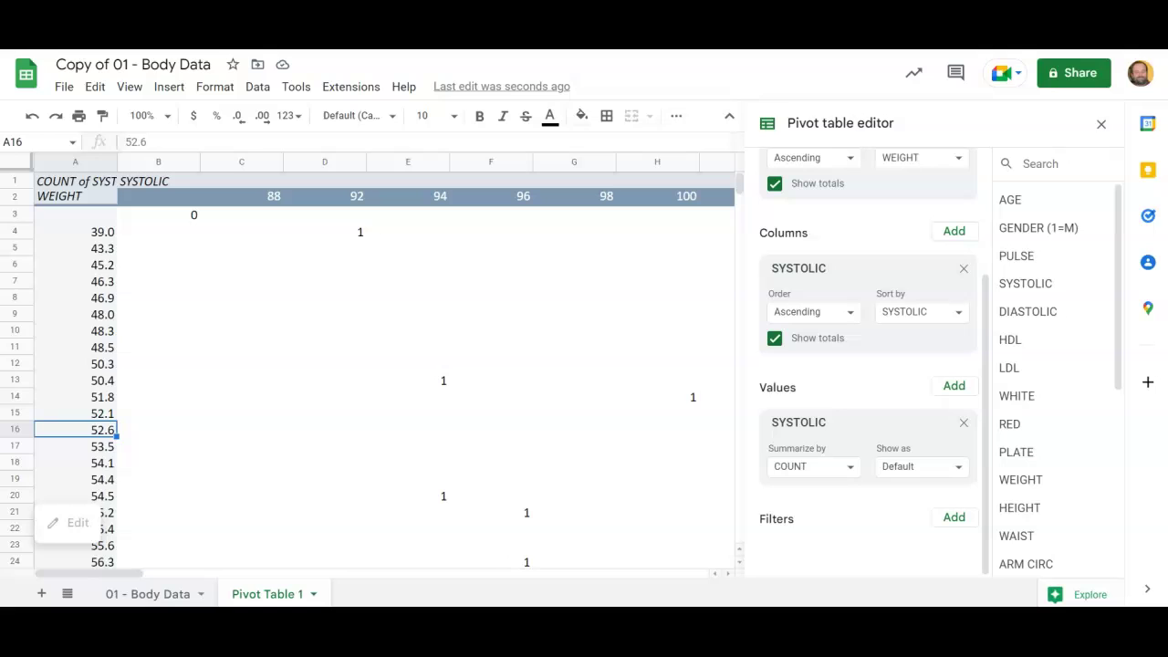
Open the Create pivot group rule dialog from the weight value 48.5.
{"action": "left_click", "coordinate": [68, 202]}
{"action": "right_click", "coordinate": [68, 202]}
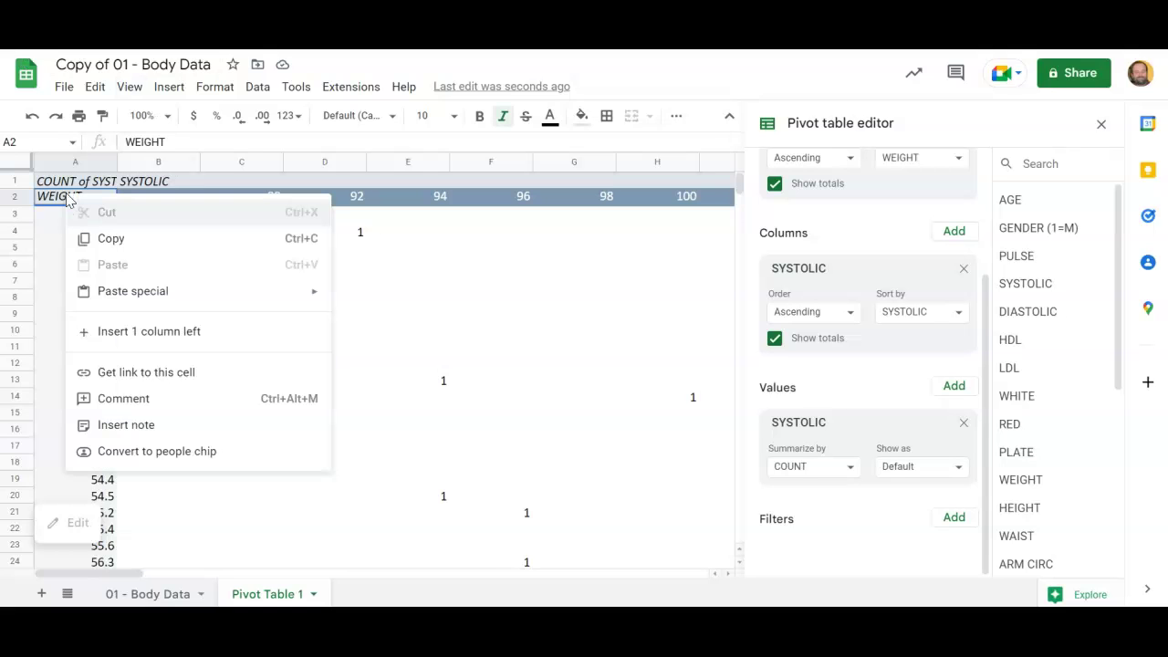
{"action": "left_click", "coordinate": [53, 290]}
{"action": "right_click", "coordinate": [53, 290]}
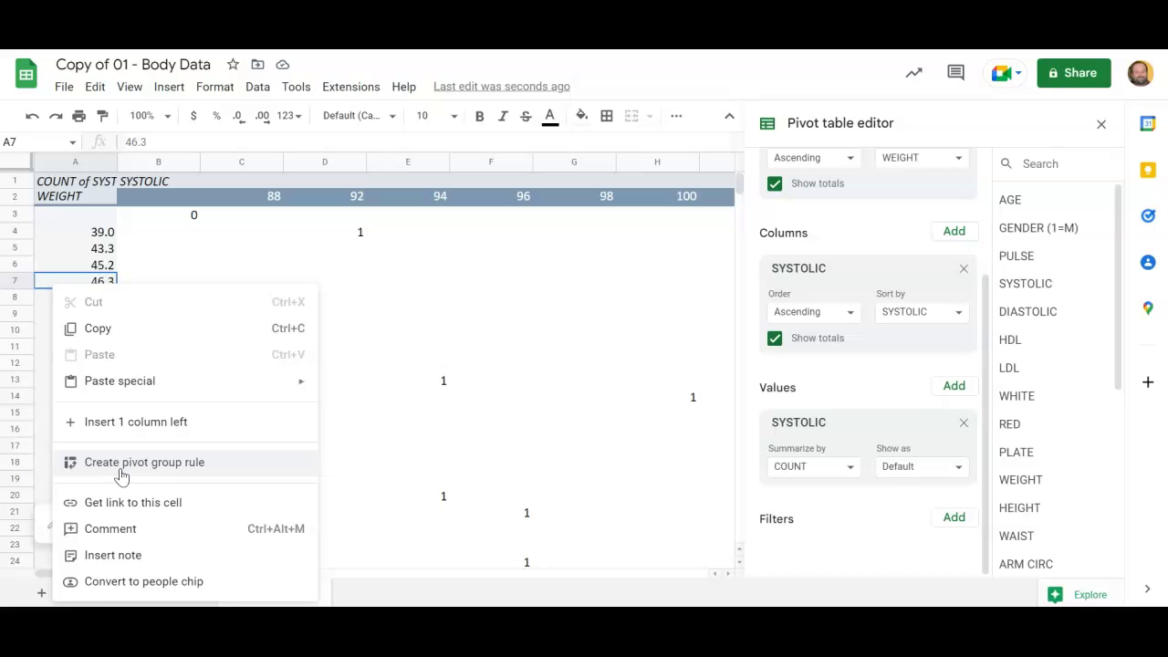
{"action": "key", "text": "Escape"}
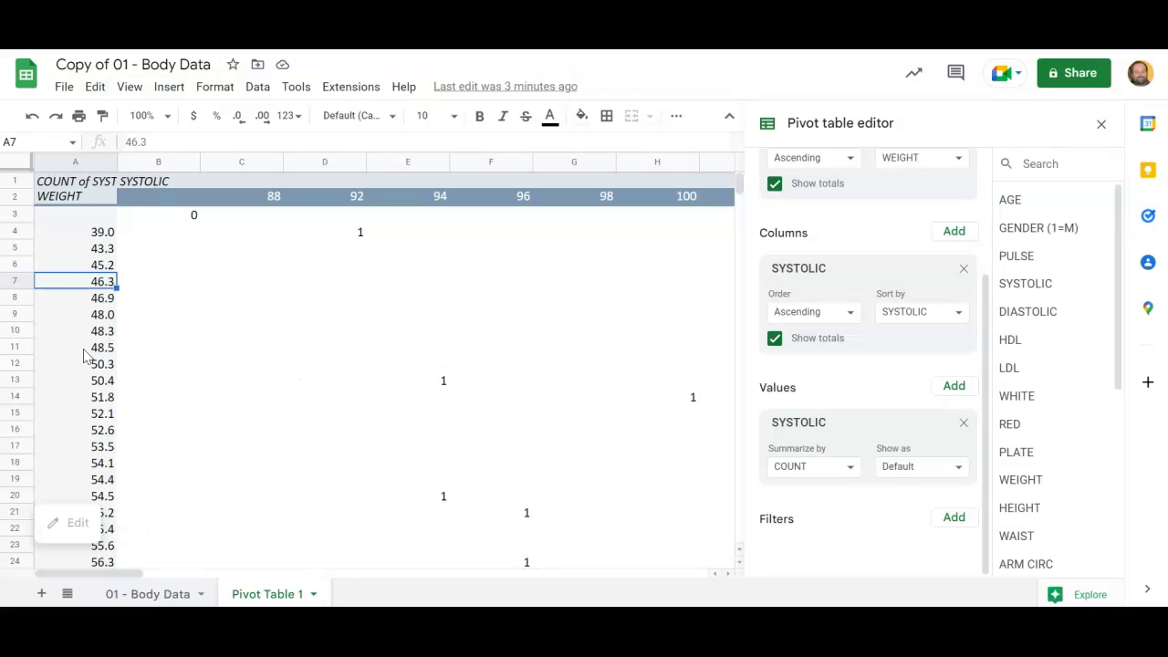
{"action": "right_click", "coordinate": [85, 354]}
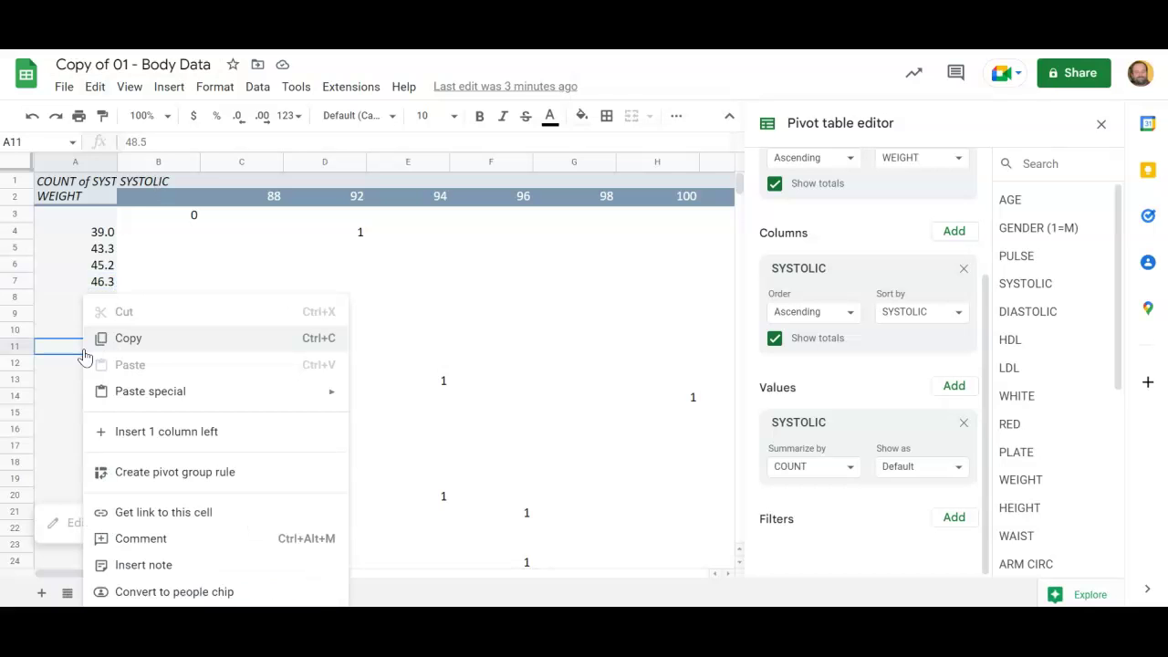
{"action": "left_click", "coordinate": [174, 474]}
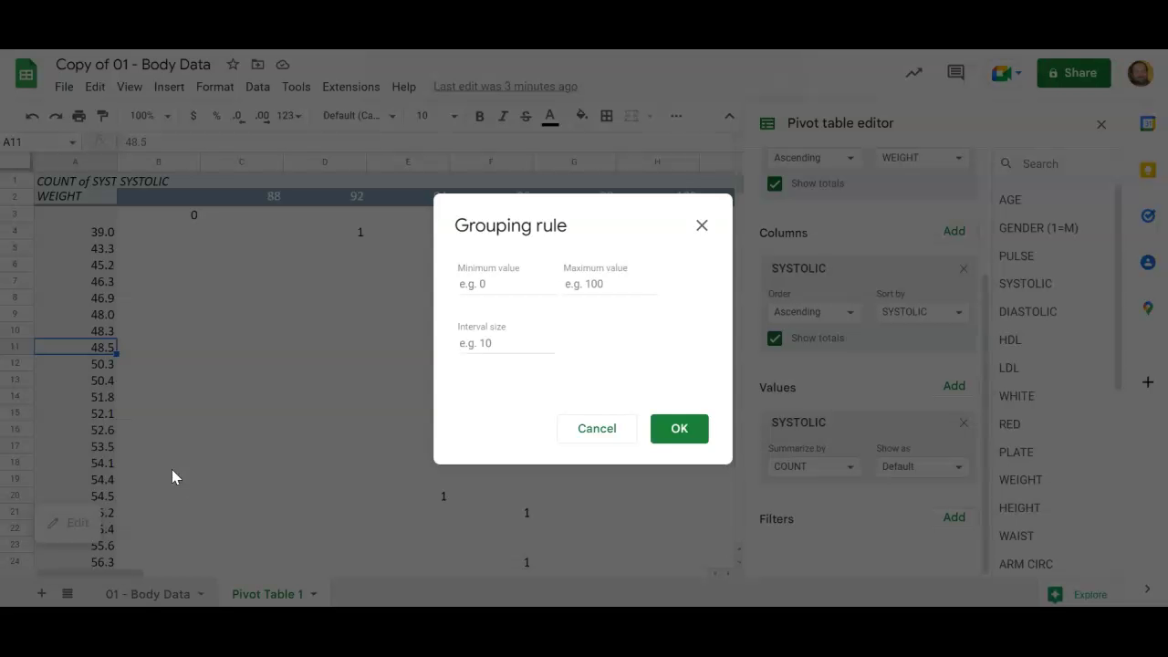
Group weights from minimum 20 to maximum 160 with interval 20.
{"action": "left_click", "coordinate": [509, 286]}
{"action": "type", "text": "20"}
{"action": "key", "text": "Tab"}
{"action": "type", "text": "160"}
{"action": "key", "text": "Tab"}
{"action": "type", "text": "2"}
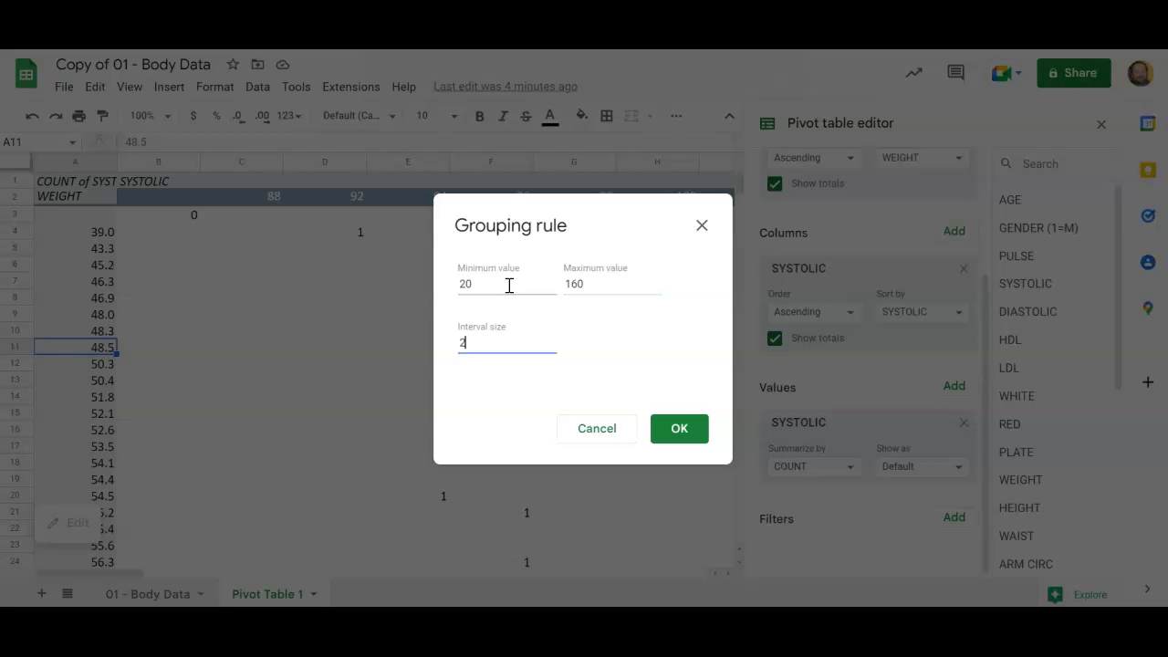
{"action": "type", "text": "0"}
{"action": "left_click", "coordinate": [684, 438]}
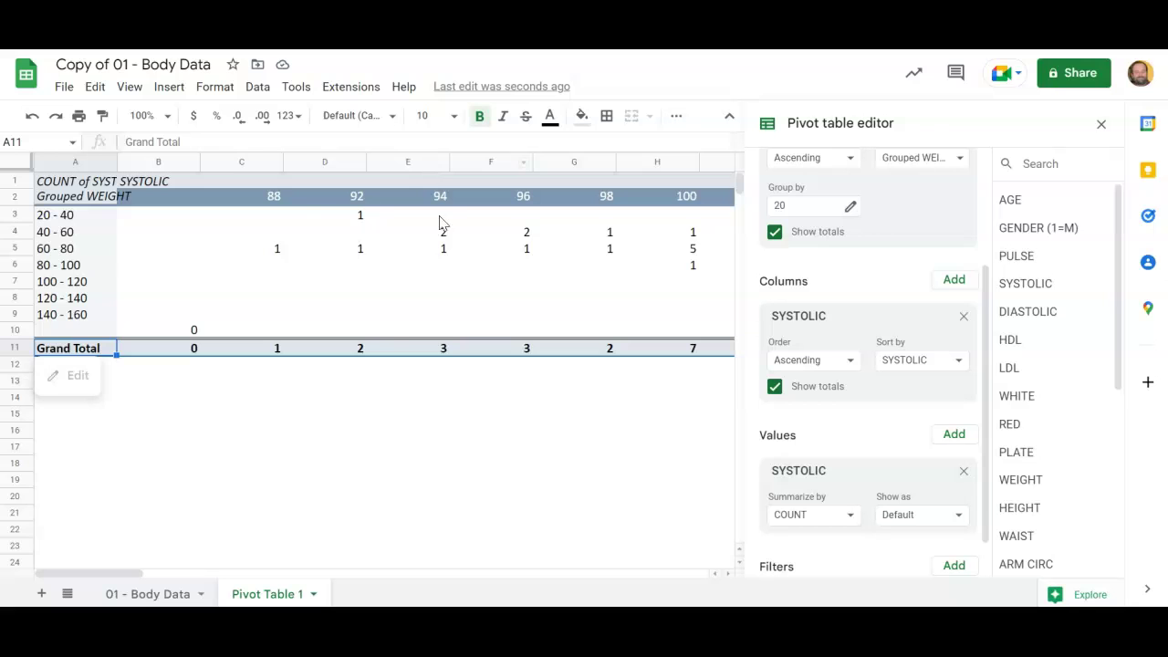
Create a pivot group rule on the systolic headers: minimum 80, maximum 200, interval 20.
{"action": "right_click", "coordinate": [327, 193]}
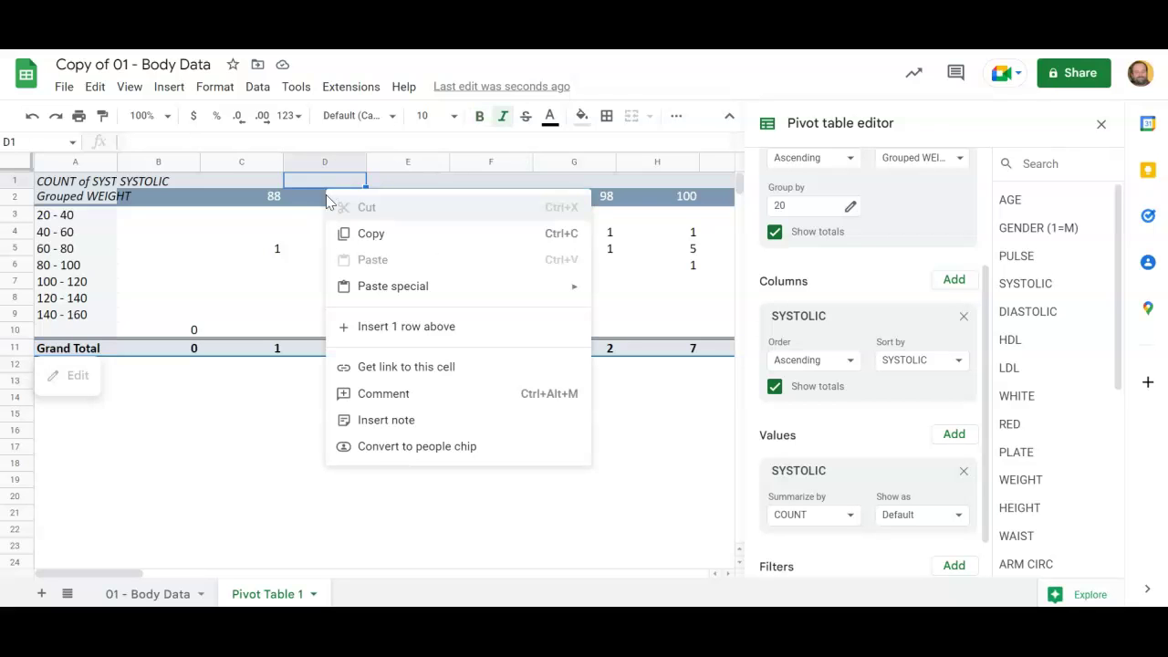
{"action": "right_click", "coordinate": [315, 206]}
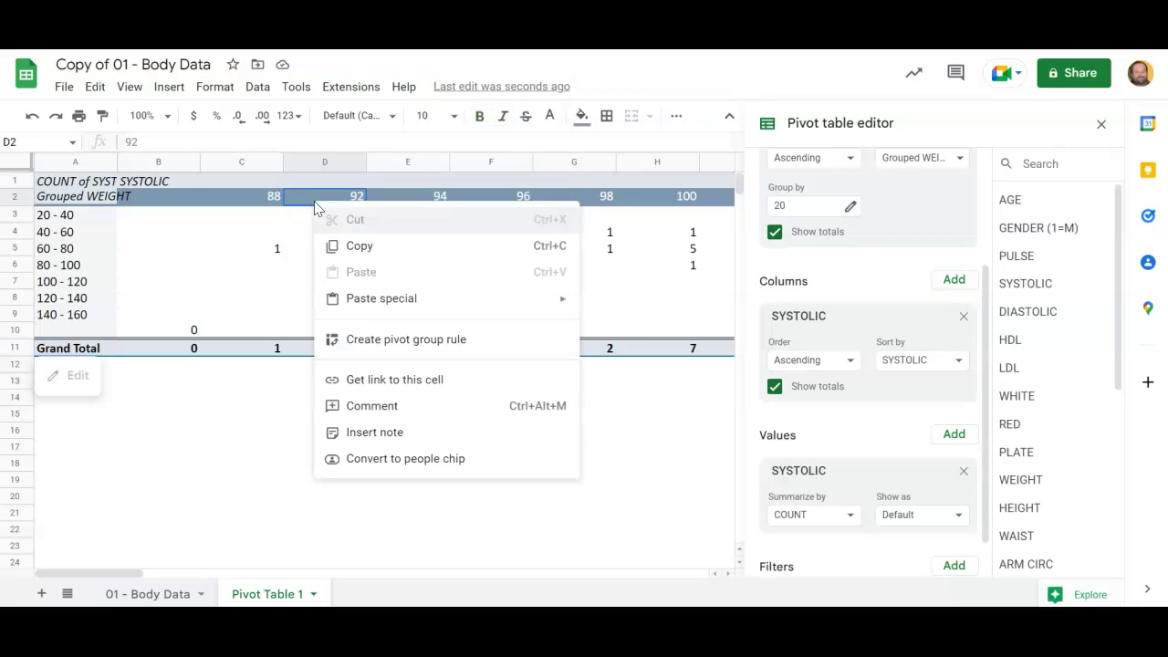
{"action": "left_click", "coordinate": [409, 339]}
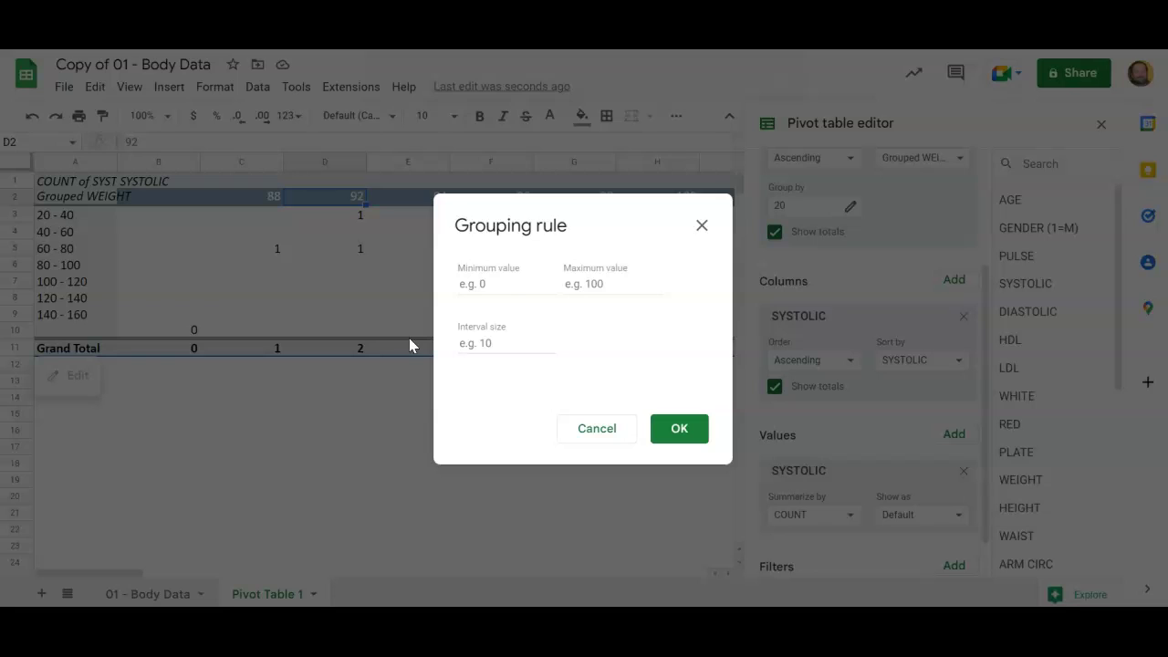
{"action": "left_click", "coordinate": [526, 286]}
{"action": "type", "text": "80"}
{"action": "key", "text": "Tab"}
{"action": "type", "text": "200"}
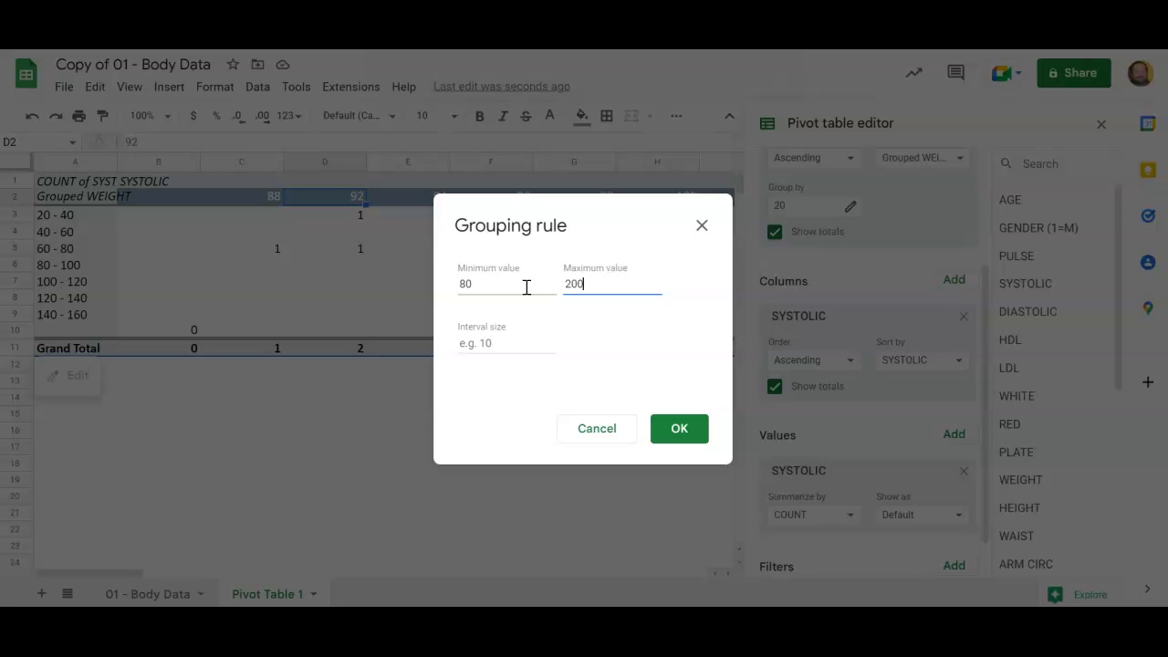
{"action": "key", "text": "Tab"}
{"action": "type", "text": "20"}
{"action": "left_click", "coordinate": [701, 431]}
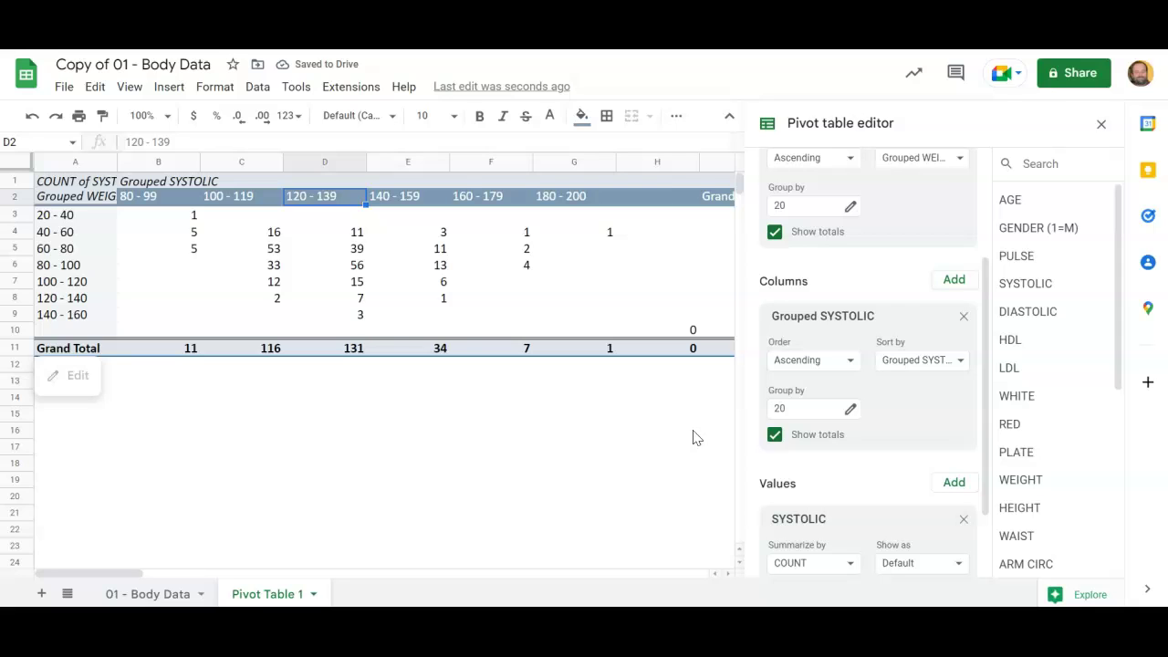
Close the pivot table editor and hide the empty column H.
{"action": "left_click", "coordinate": [1101, 123]}
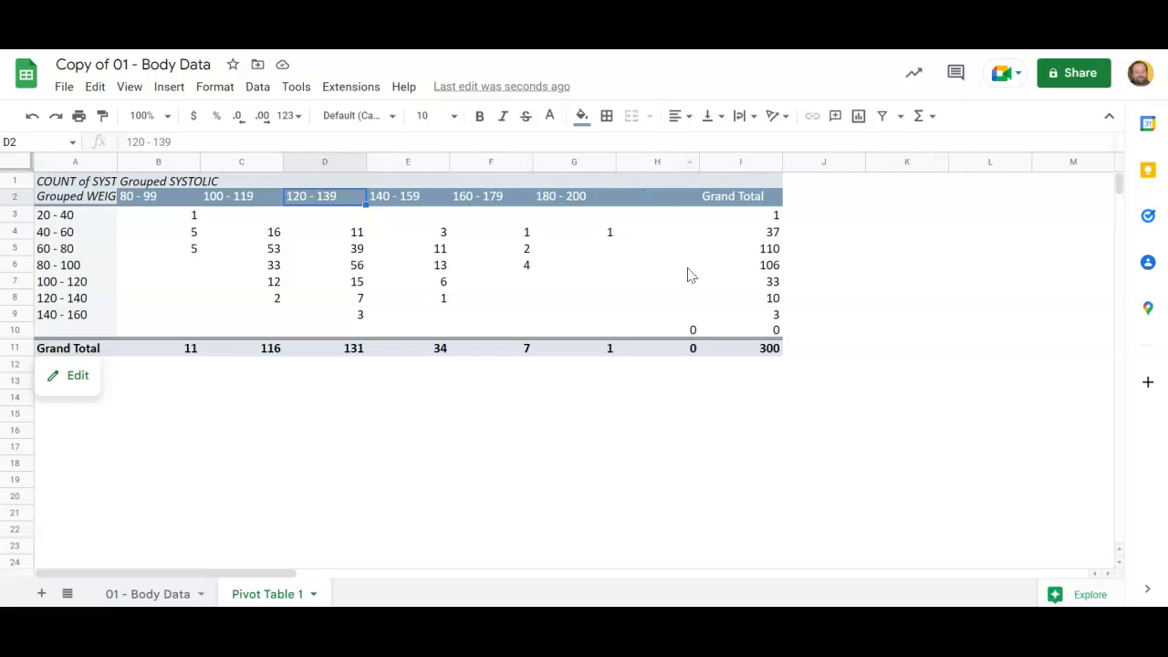
{"action": "right_click", "coordinate": [658, 164]}
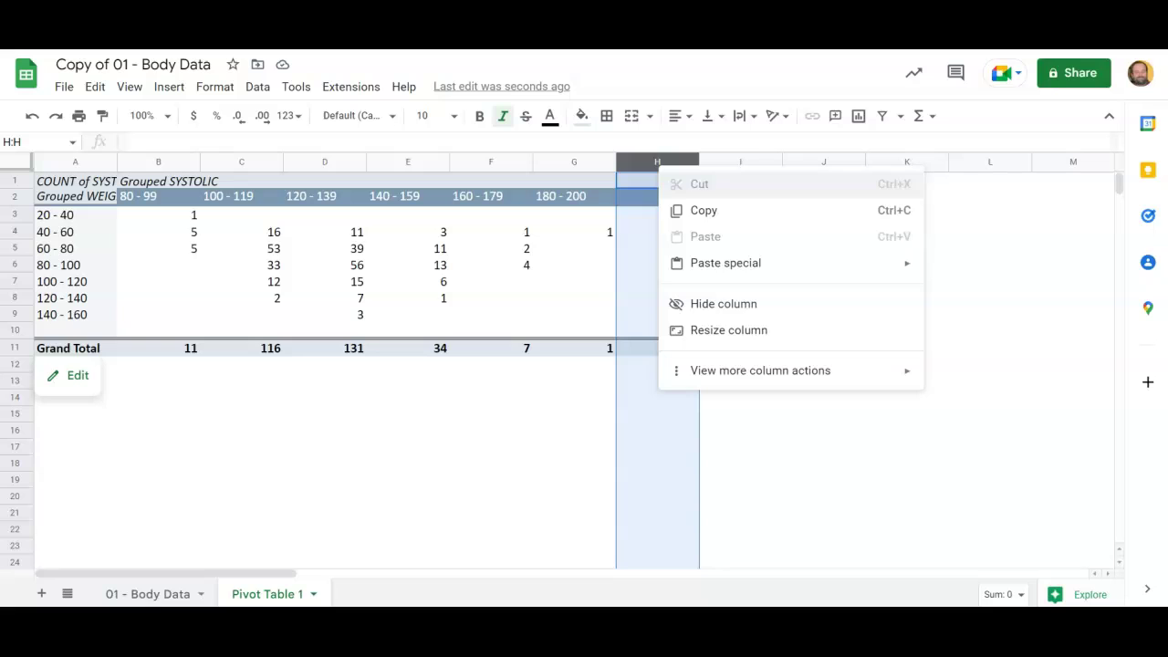
{"action": "left_click", "coordinate": [698, 305]}
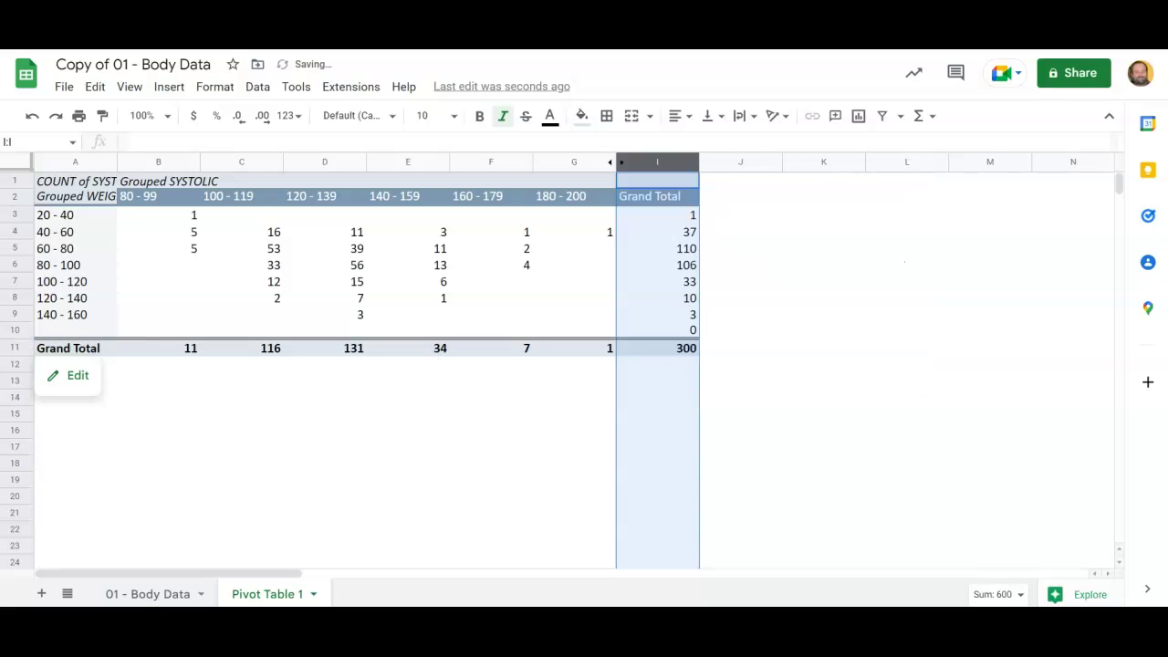
Hide the empty row 10 in the pivot table.
{"action": "left_click", "coordinate": [12, 332]}
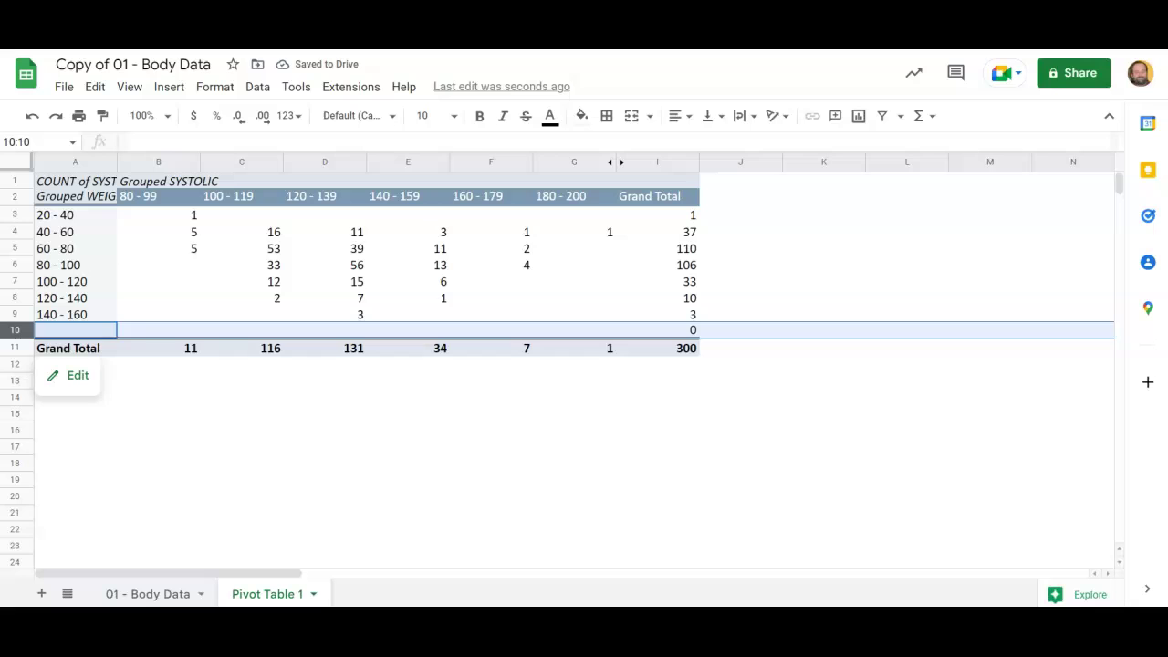
{"action": "right_click", "coordinate": [16, 334]}
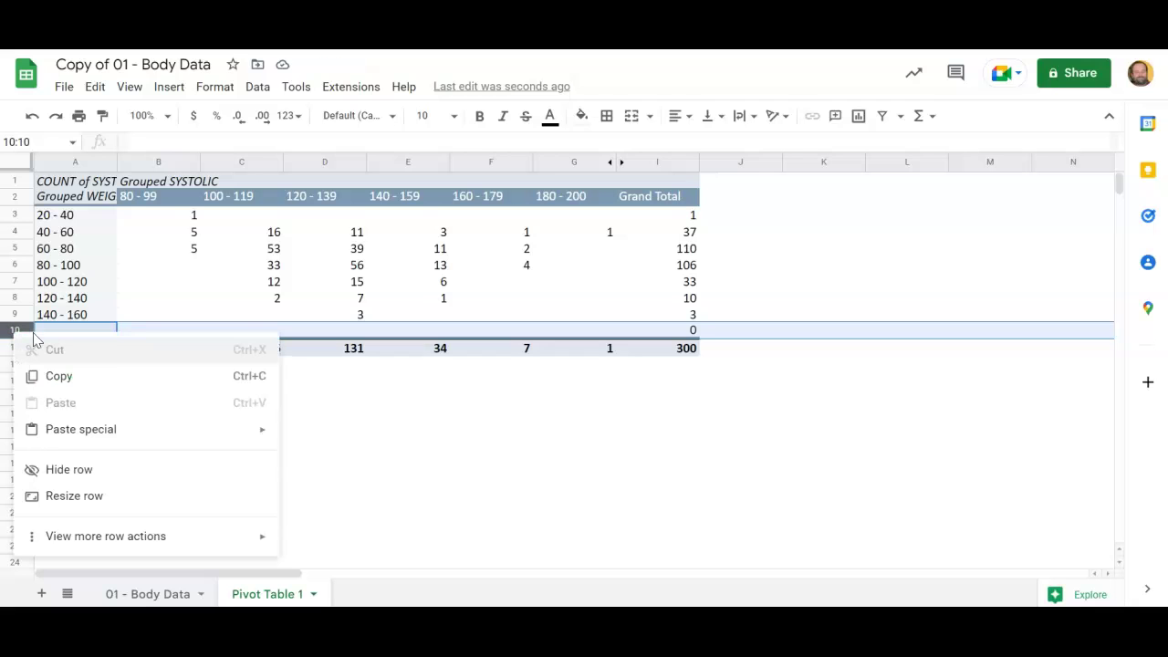
{"action": "left_click", "coordinate": [108, 476]}
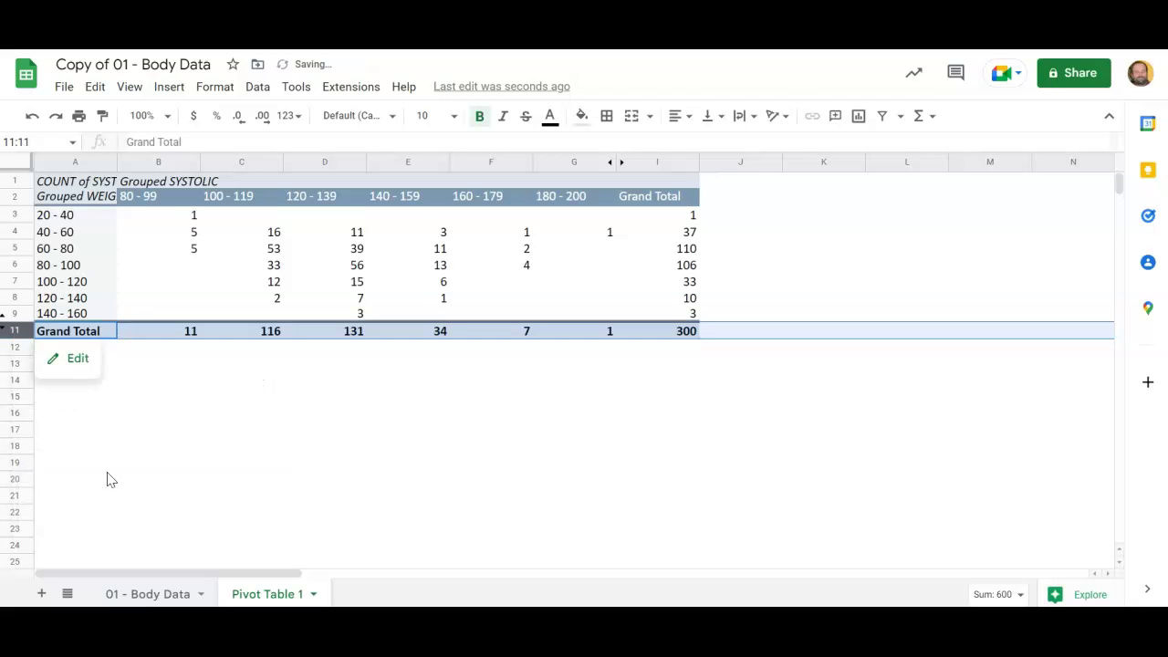
{"action": "left_click", "coordinate": [406, 533]}
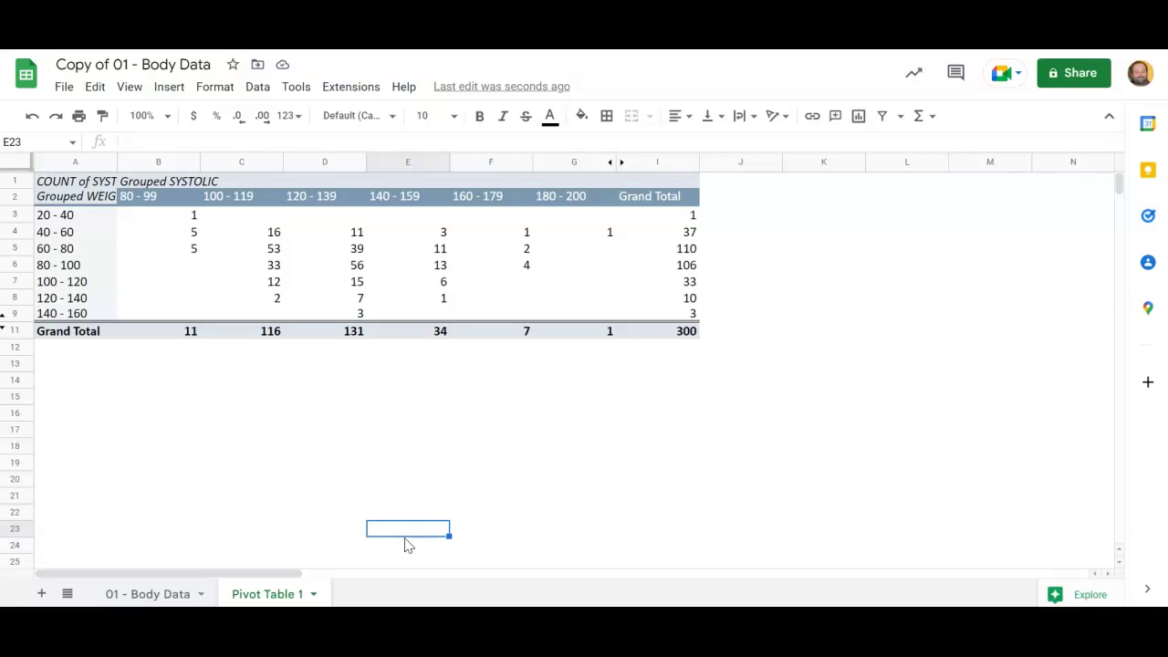
{"action": "left_click", "coordinate": [151, 597]}
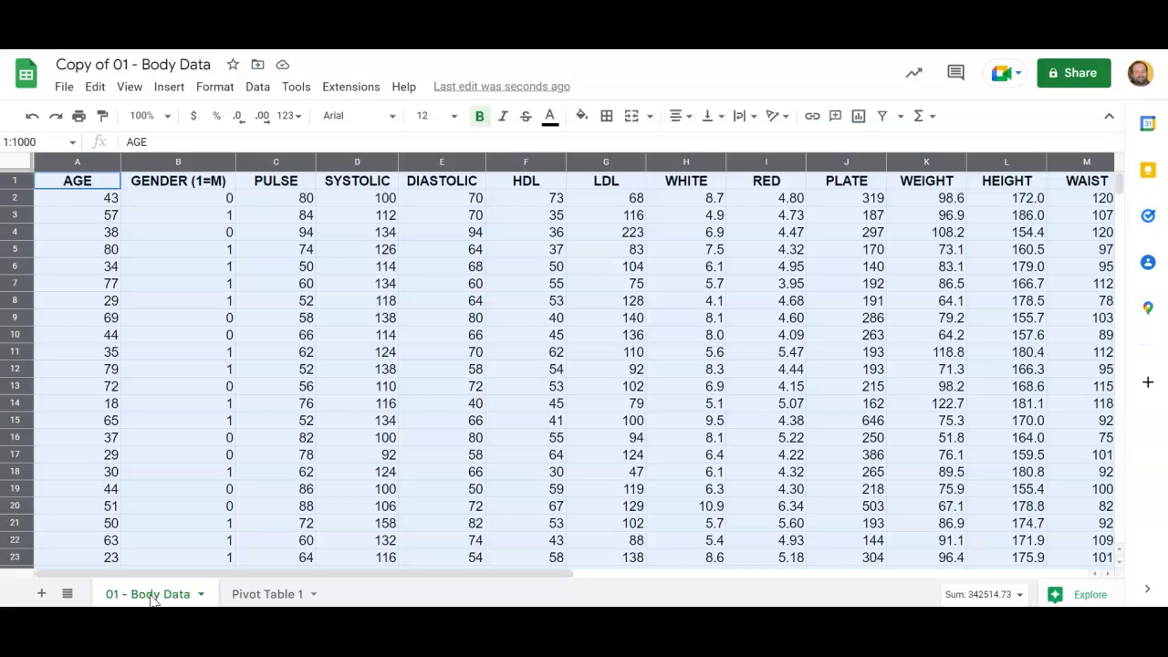
{"action": "left_click", "coordinate": [260, 596]}
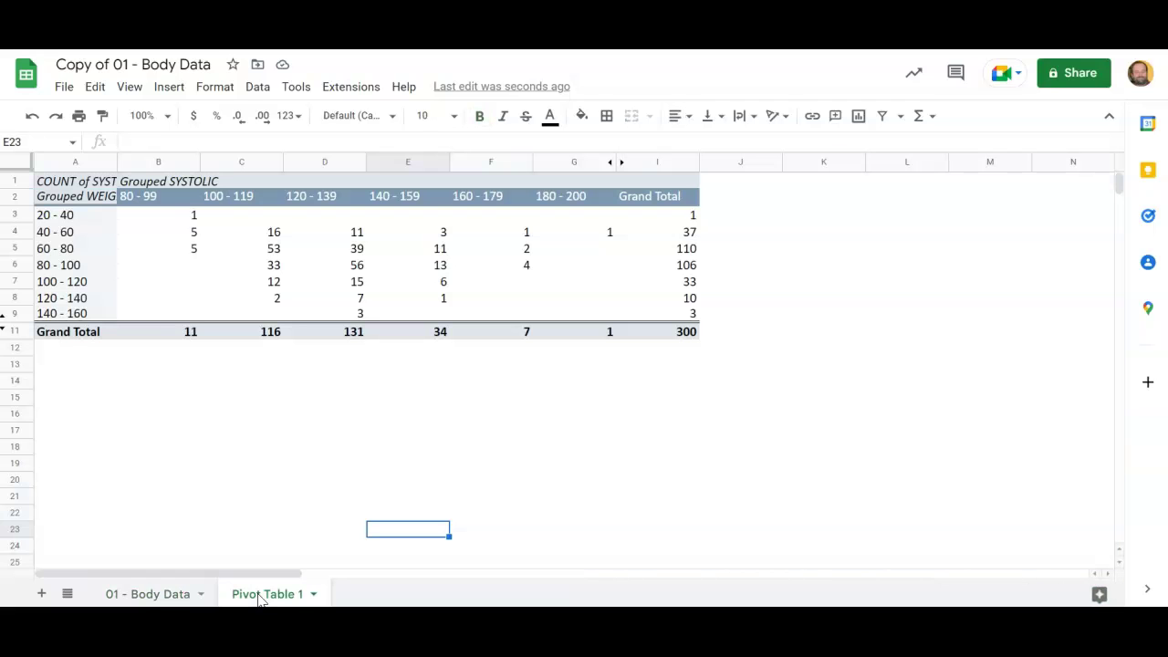